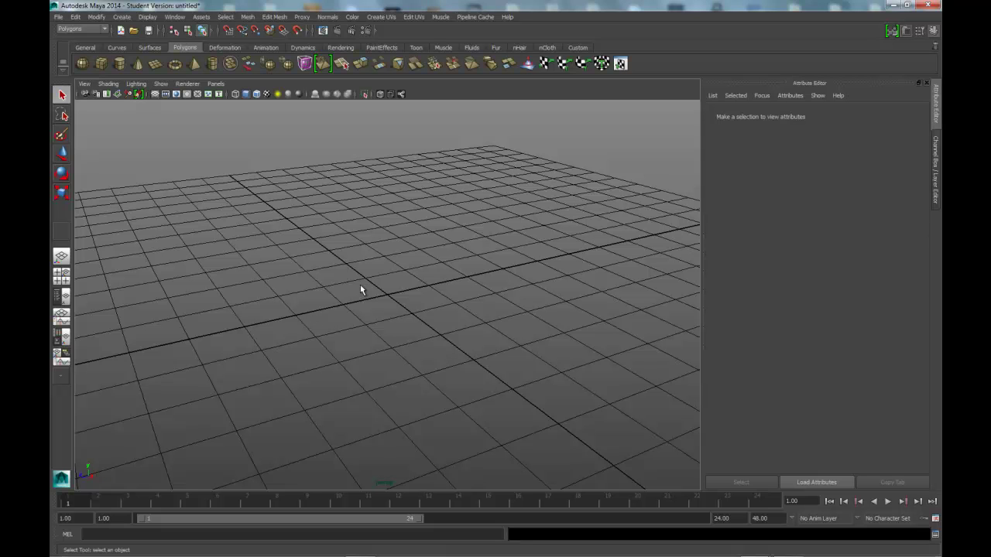
# Dismiss the Windows prompt, create a reset-default 1×1×1 polygon cube, and duplicate it in place
pyautogui.click(635, 172)
pyautogui.click(124, 17)
pyautogui.moveTo(127, 34)
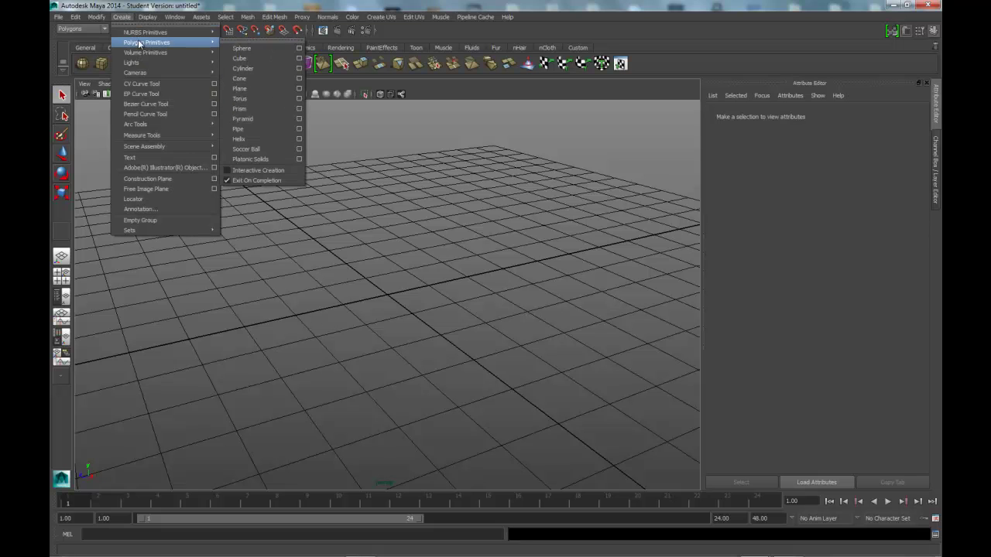
pyautogui.moveTo(178, 43)
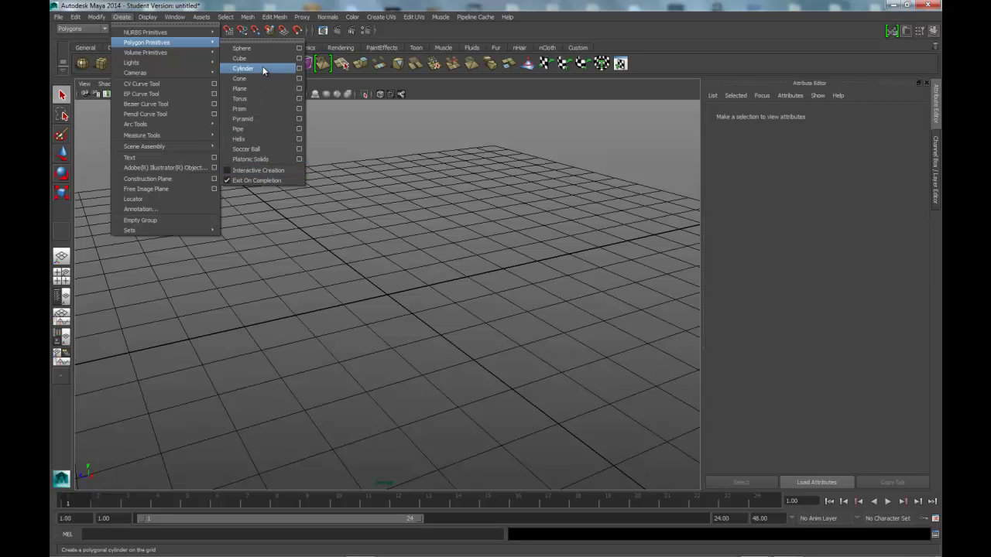
pyautogui.click(298, 60)
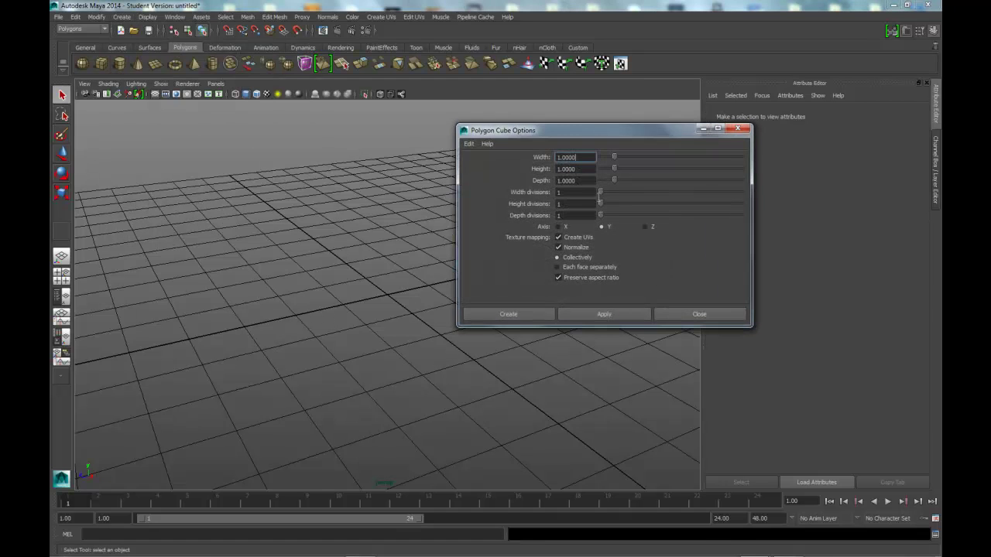
pyautogui.click(468, 144)
pyautogui.click(473, 164)
pyautogui.click(536, 314)
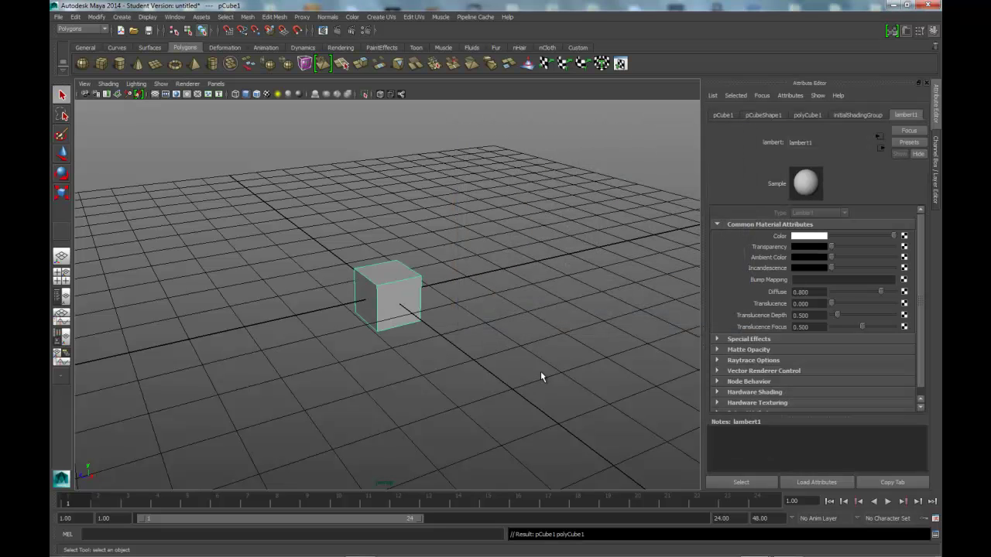
pyautogui.hotkey('ctrl', 'd')
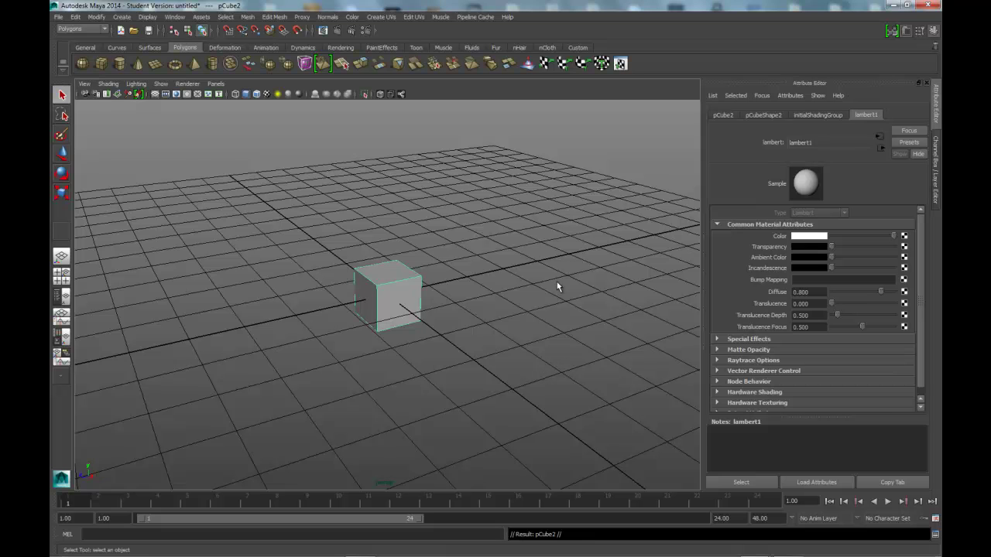
# Toggle the side panel with Ctrl+A, ending on the Channel Box and Layer Editor
pyautogui.hotkey('ctrl', 'a')
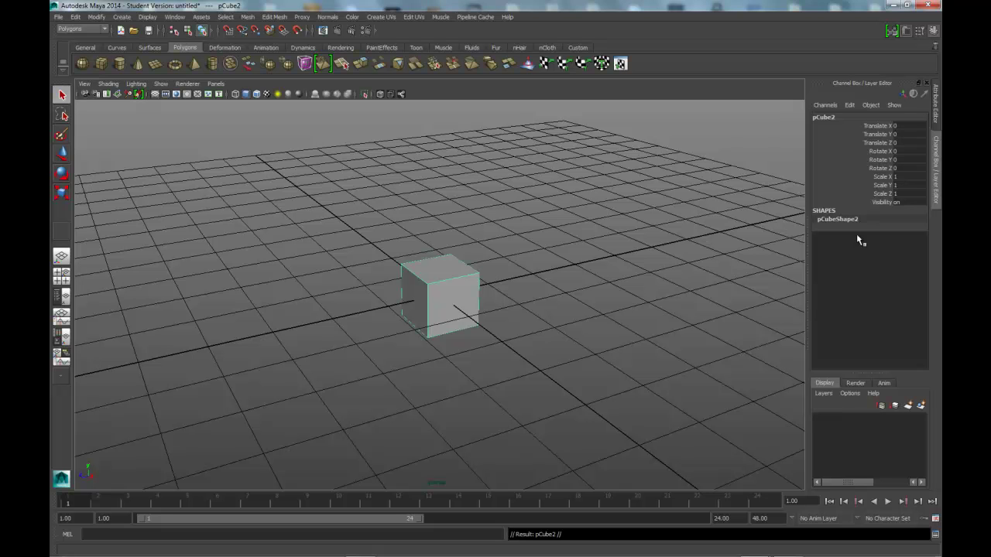
pyautogui.hotkey('ctrl', 'a')
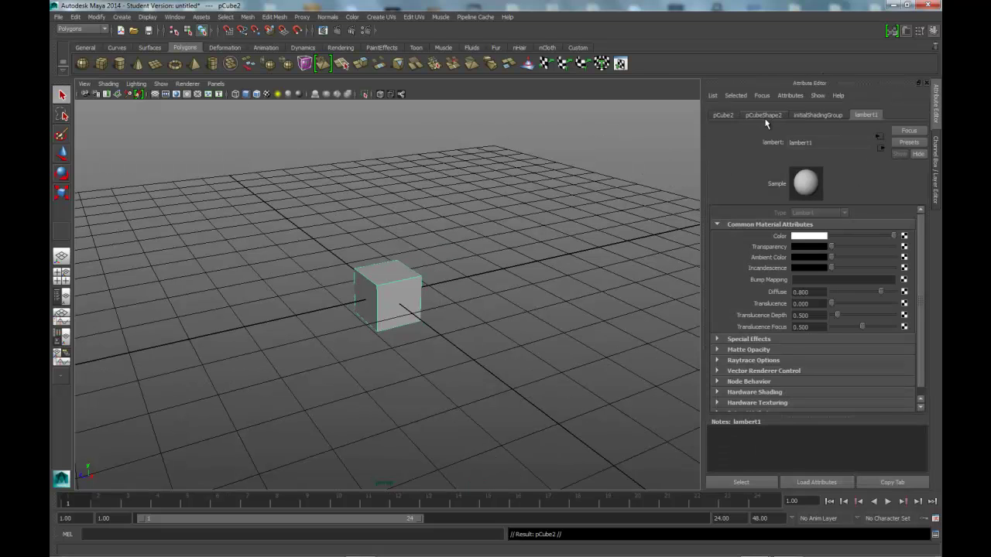
pyautogui.hotkey('ctrl', 'a')
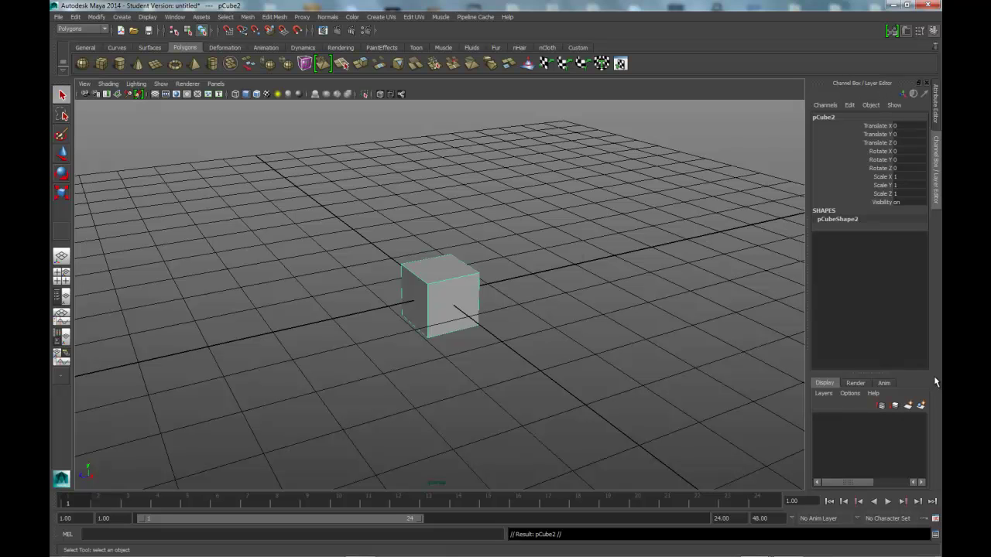
# Put the duplicate cube on a new display layer named High_Poly and hide it
pyautogui.click(920, 405)
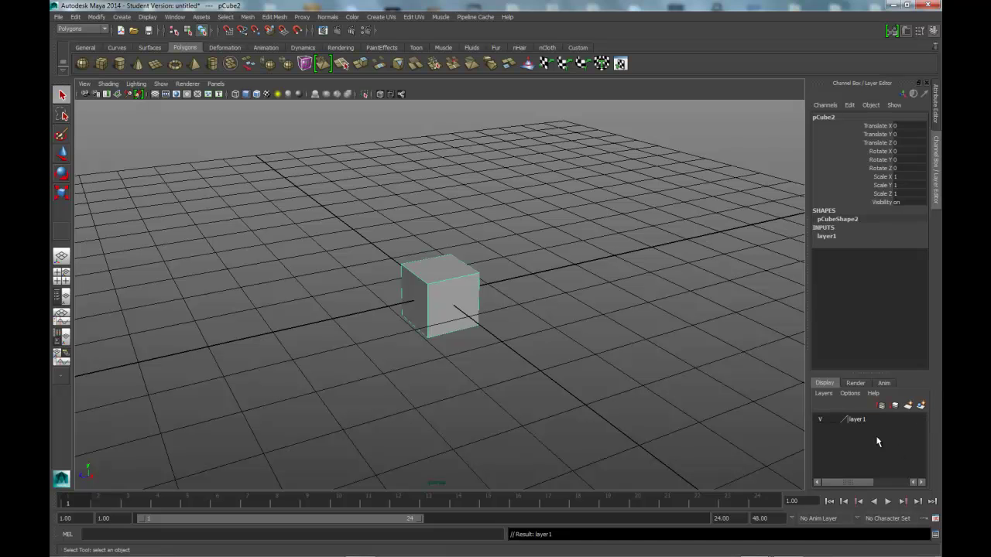
pyautogui.doubleClick(861, 419)
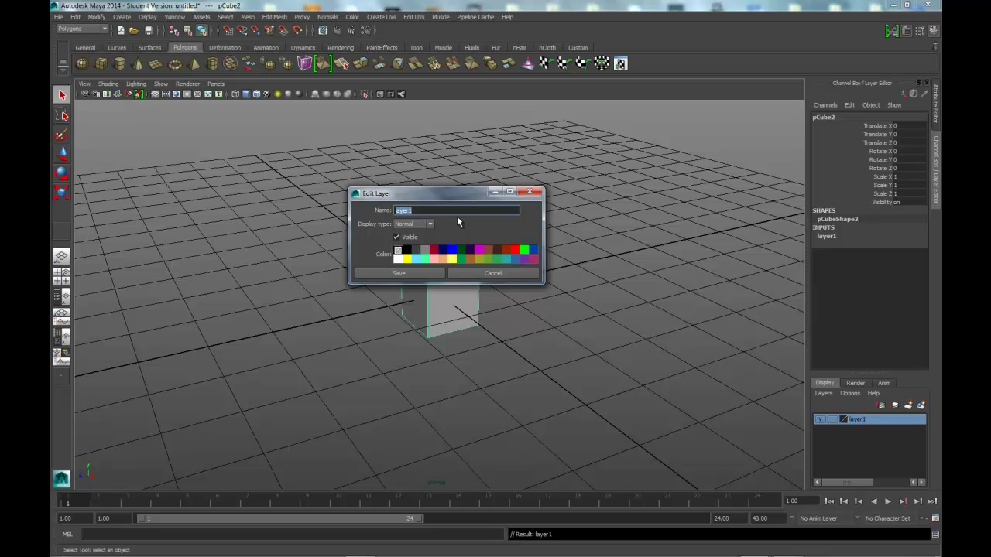
pyautogui.write('High_Poly')
pyautogui.click(413, 274)
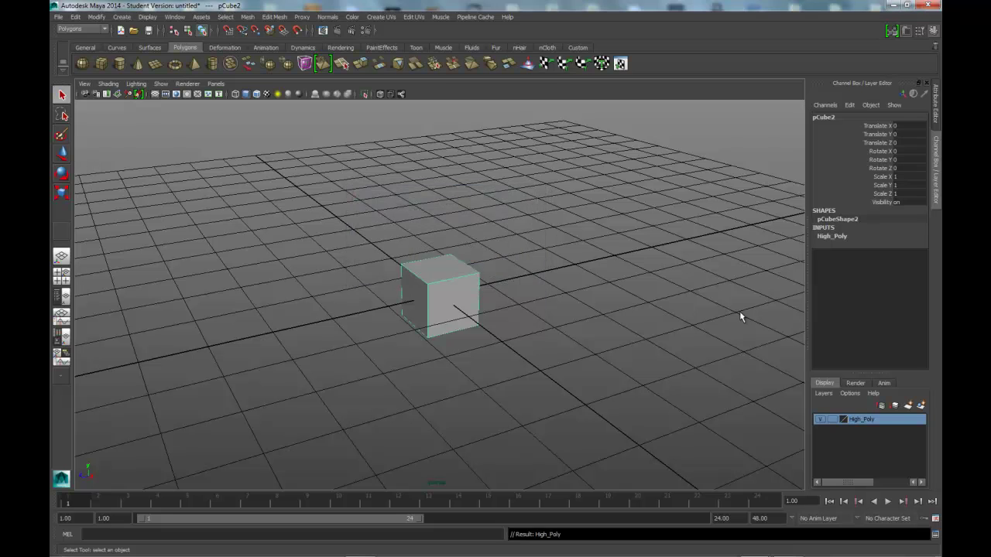
pyautogui.click(823, 420)
# Assign the original cube pCube1 to a new display layer named Low_Poly
pyautogui.click(457, 281)
pyautogui.click(920, 405)
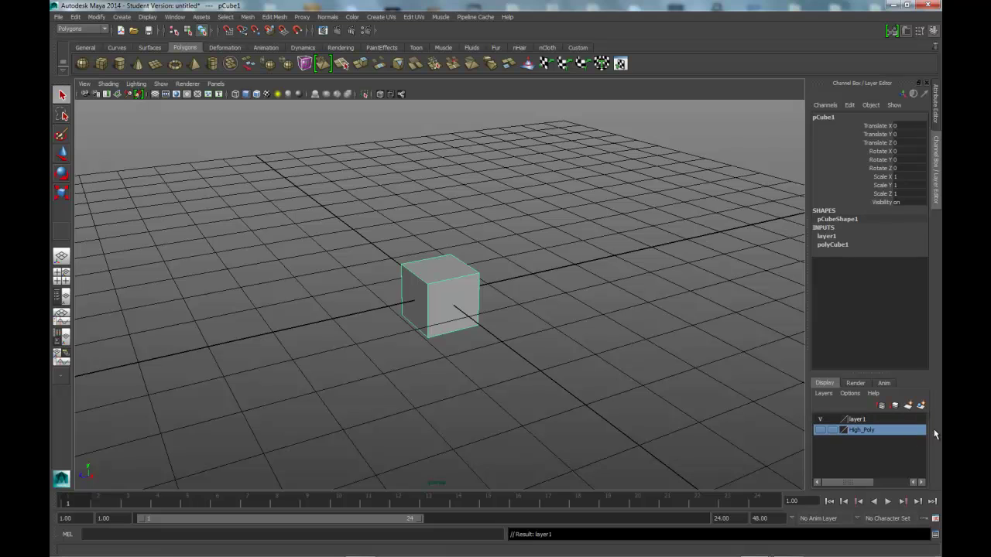
pyautogui.doubleClick(856, 419)
pyautogui.moveTo(441, 206); pyautogui.dragTo(362, 210)
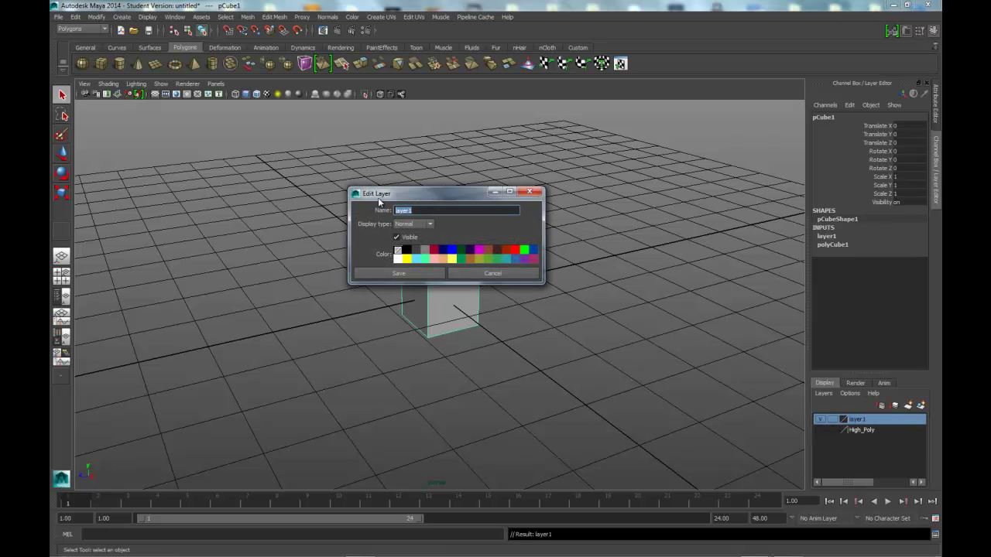
pyautogui.write('Low_Poly')
pyautogui.click(401, 274)
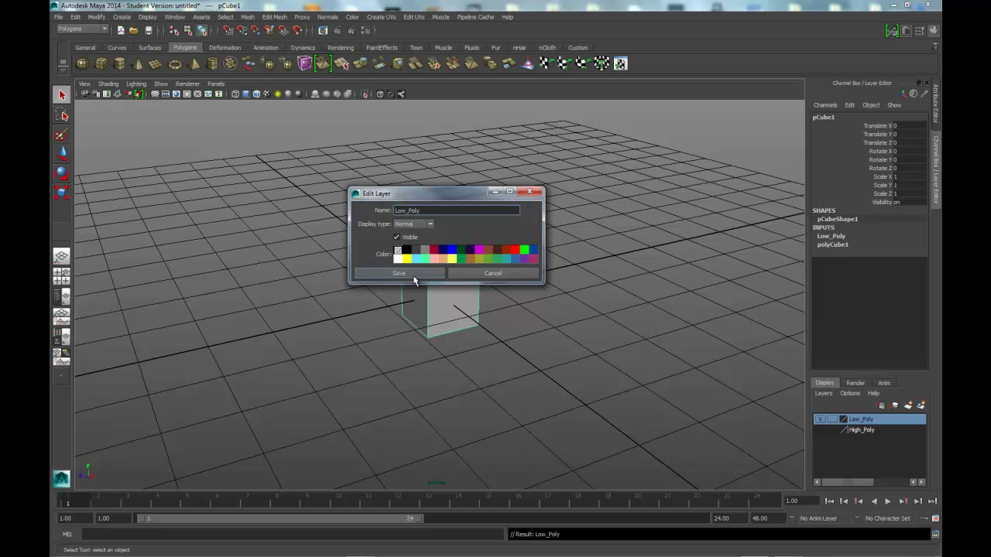
# Try dark red on the Low_Poly layer without saving, and switch the view to wireframe
pyautogui.click(820, 419)
pyautogui.click(820, 419)
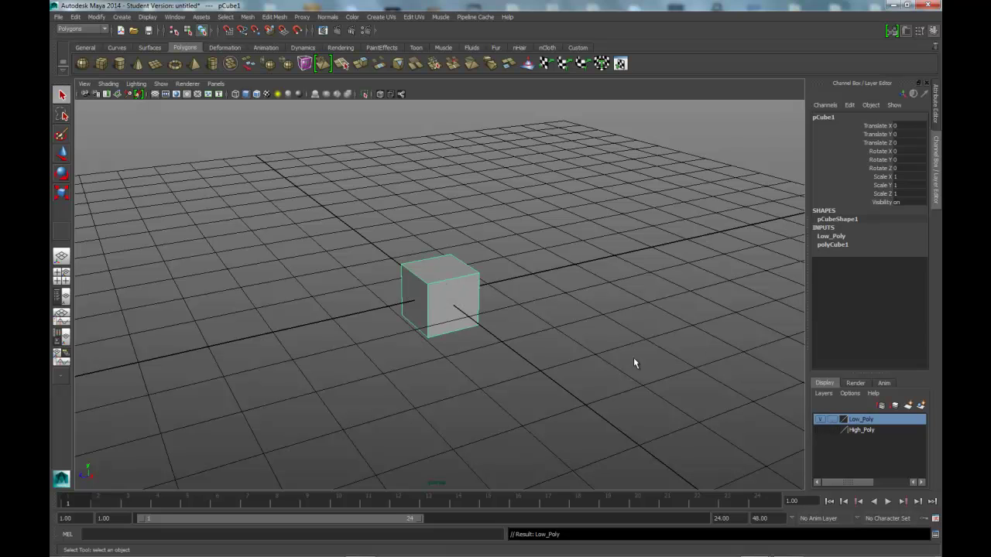
pyautogui.doubleClick(864, 420)
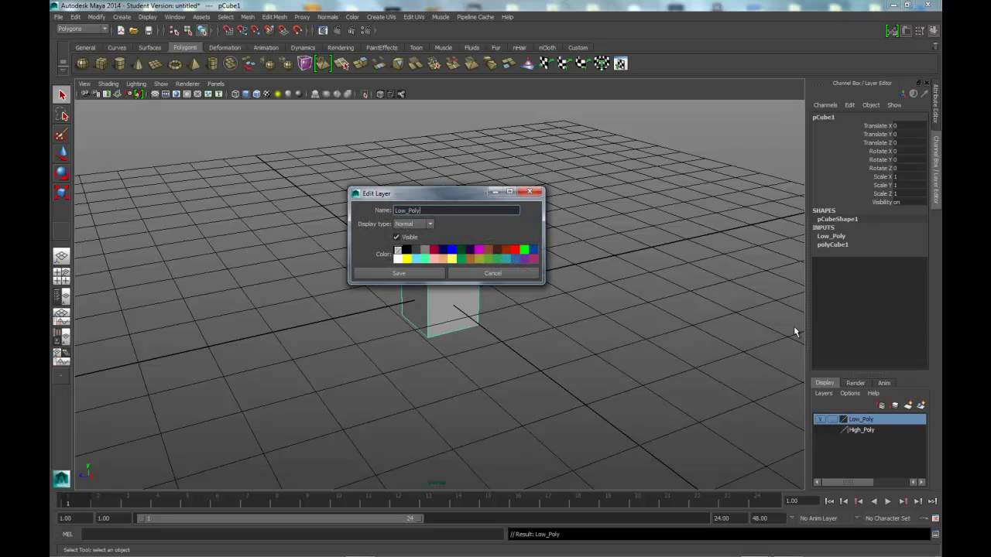
pyautogui.click(434, 250)
pyautogui.click(530, 191)
pyautogui.click(523, 330)
pyautogui.press('4')
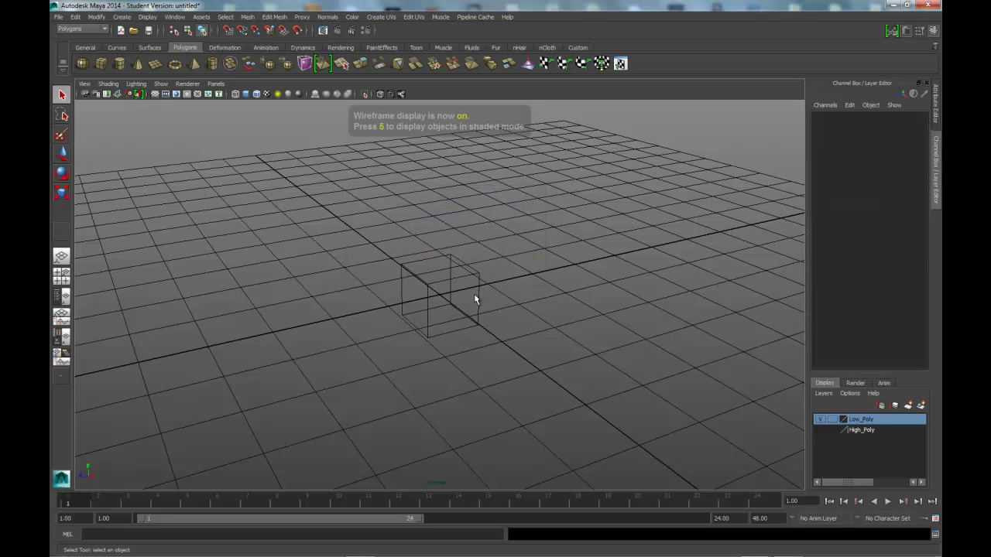
# Give the Low_Poly layer a dark red colour and save it
pyautogui.click(459, 284)
pyautogui.click(821, 419)
pyautogui.click(821, 420)
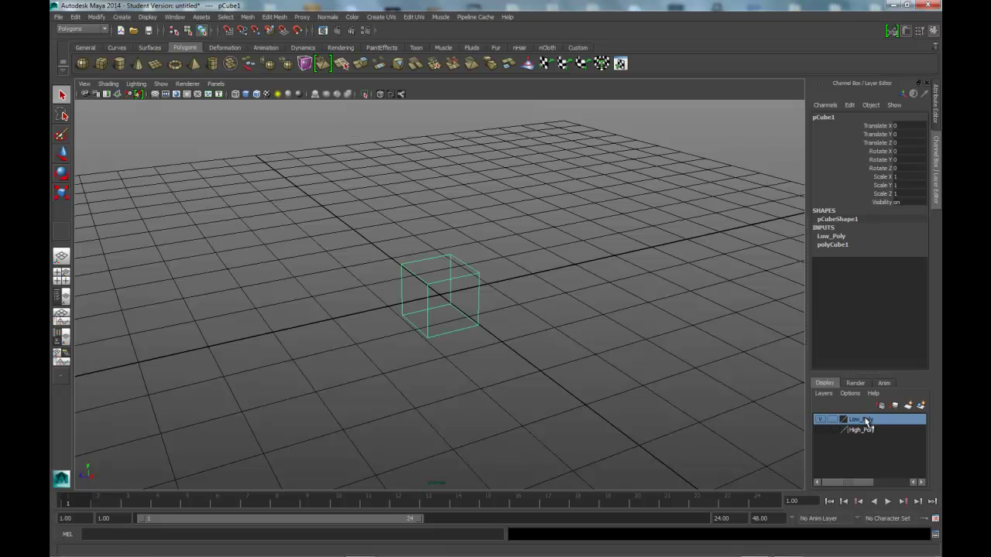
pyautogui.doubleClick(867, 419)
pyautogui.click(435, 249)
pyautogui.click(409, 273)
pyautogui.click(529, 316)
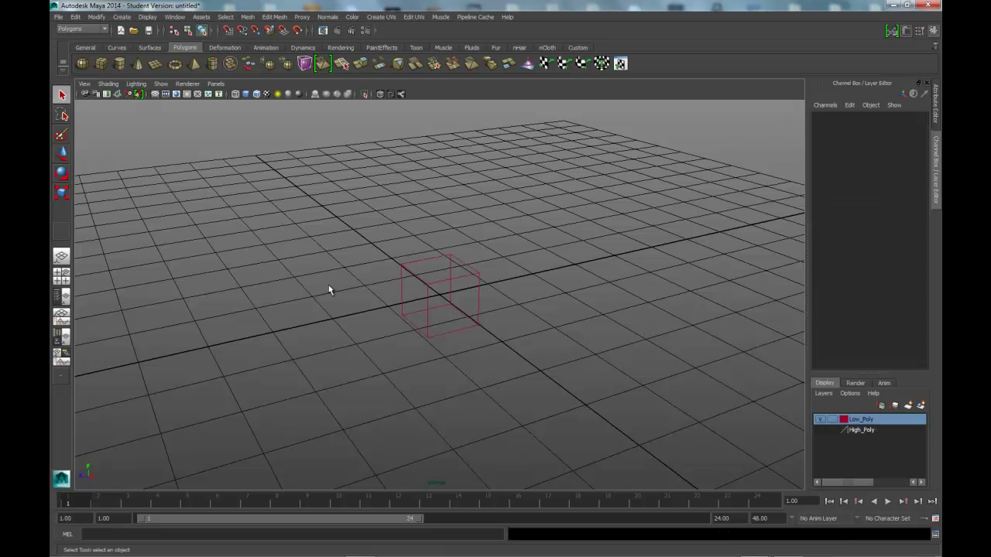
# Colour the High_Poly layer yellow
pyautogui.doubleClick(856, 430)
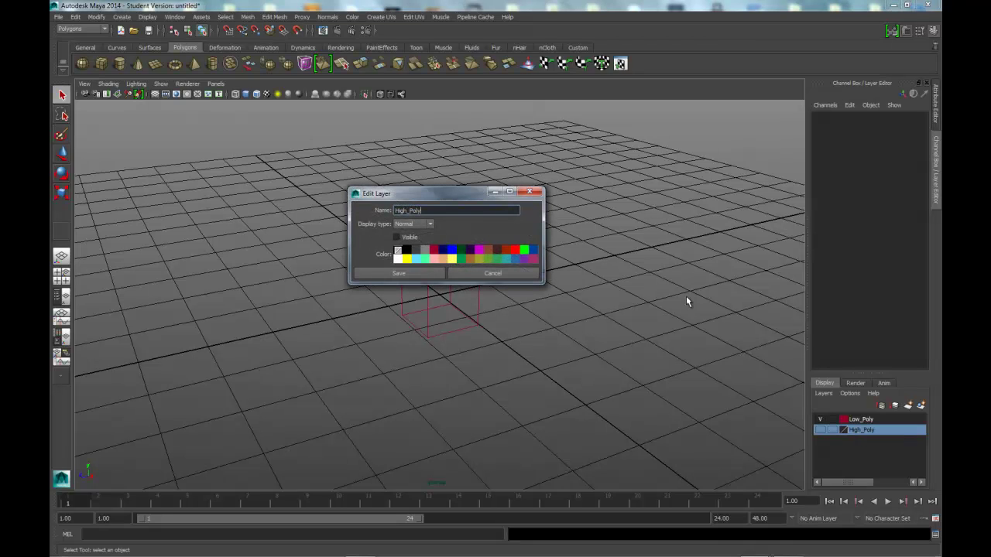
pyautogui.click(406, 259)
pyautogui.click(418, 273)
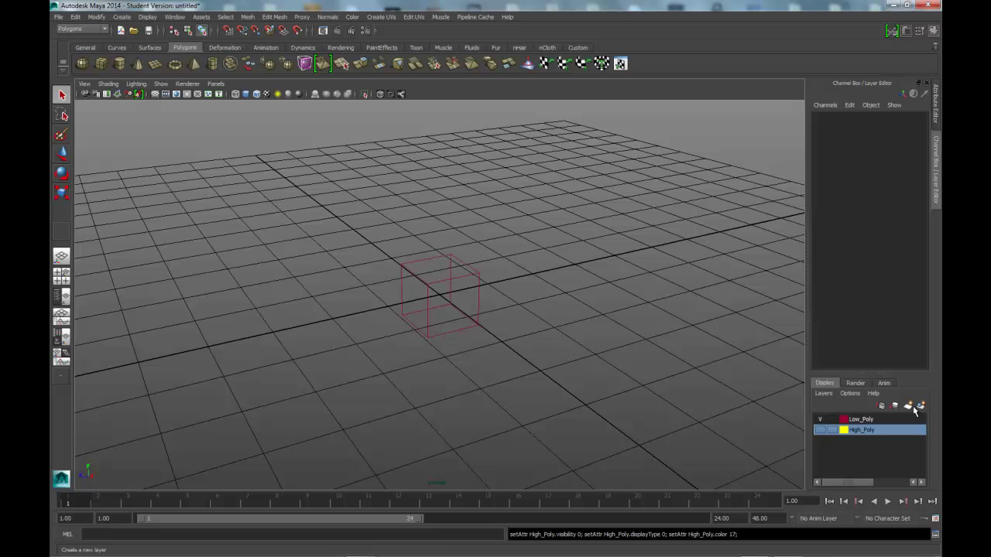
# Set layer visibility so High_Poly is shown and Low_Poly is hidden
pyautogui.click(820, 418)
pyautogui.click(819, 430)
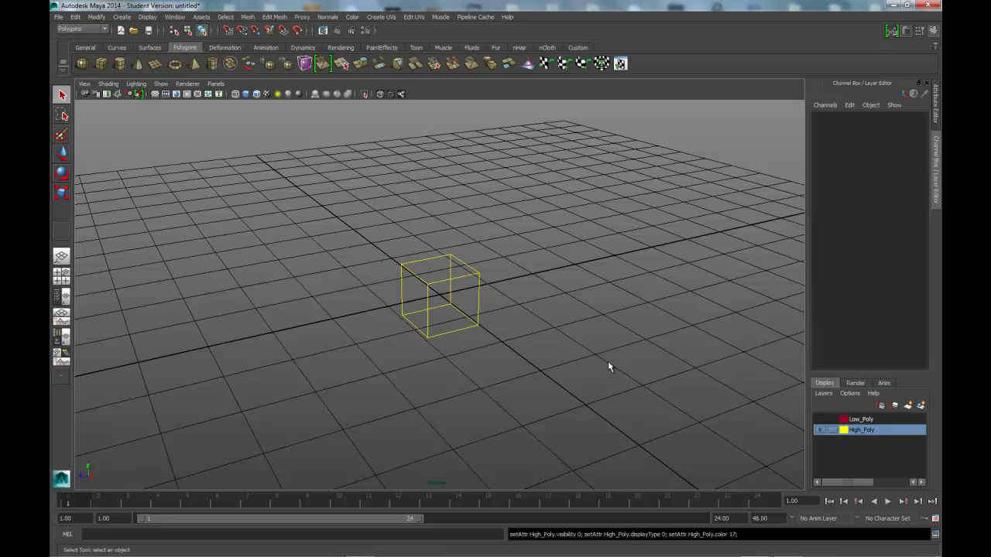
pyautogui.click(820, 429)
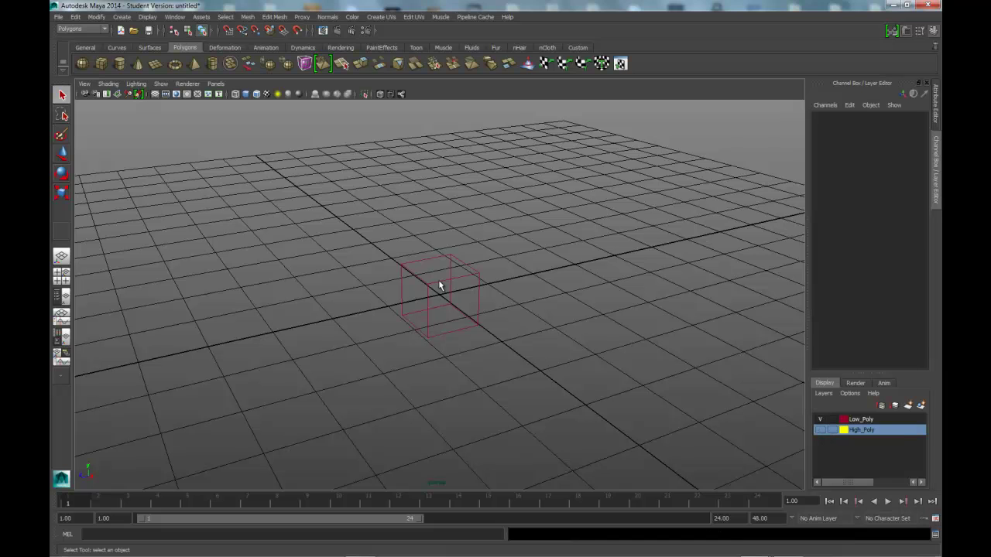
pyautogui.click(437, 276)
pyautogui.click(821, 429)
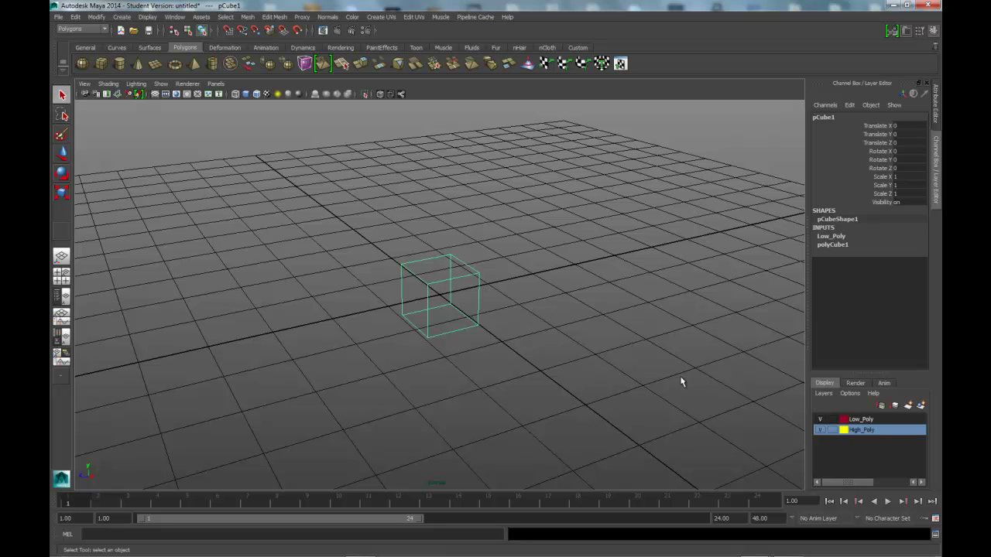
pyautogui.click(819, 420)
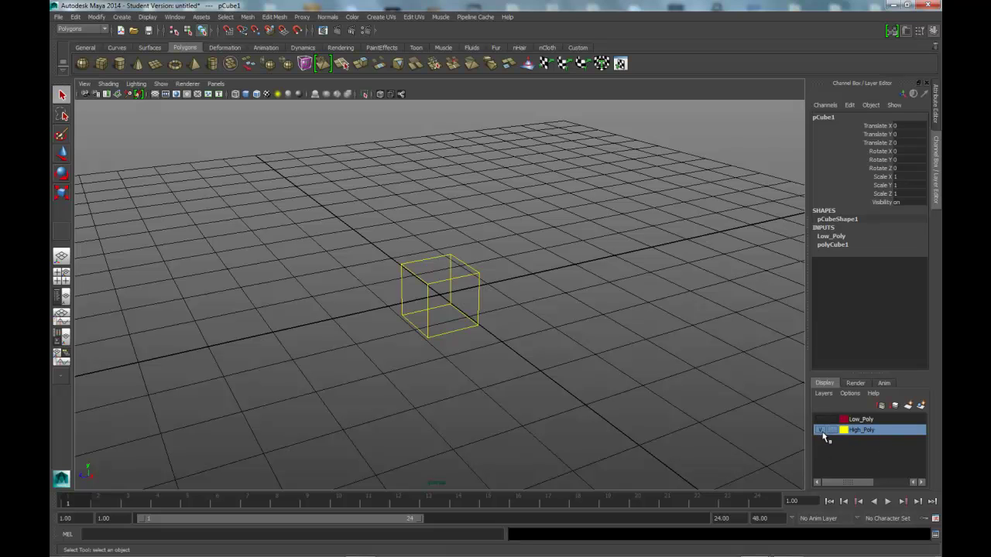
# Select and frame the high-poly cube, then start Edit Mesh > Insert Edge Loop Tool
pyautogui.click(458, 276)
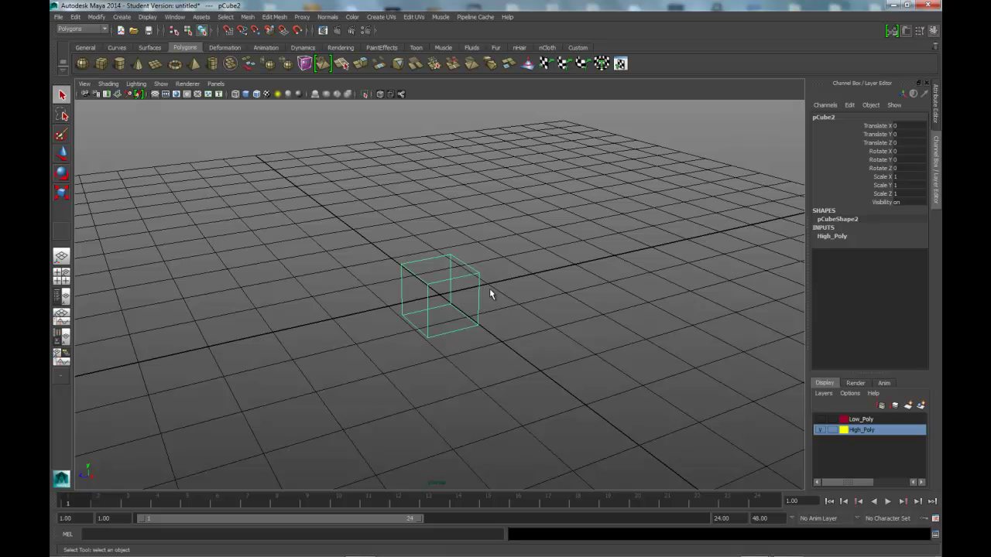
pyautogui.press('f')
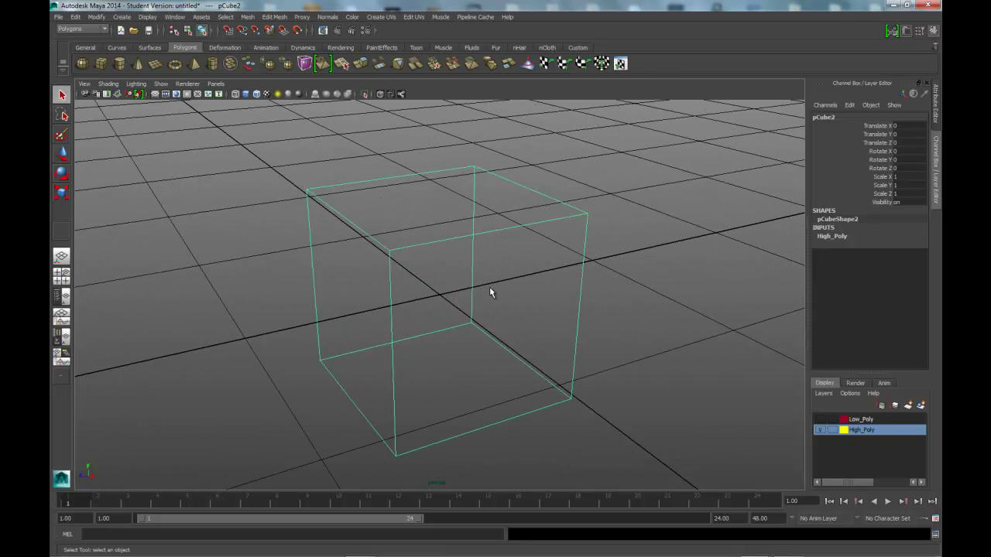
pyautogui.press('space')
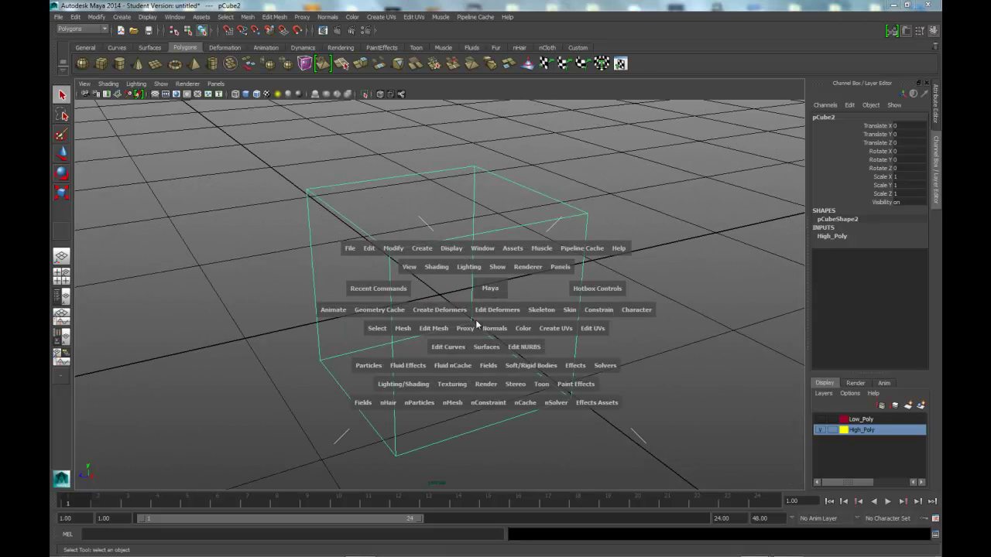
pyautogui.click(435, 328)
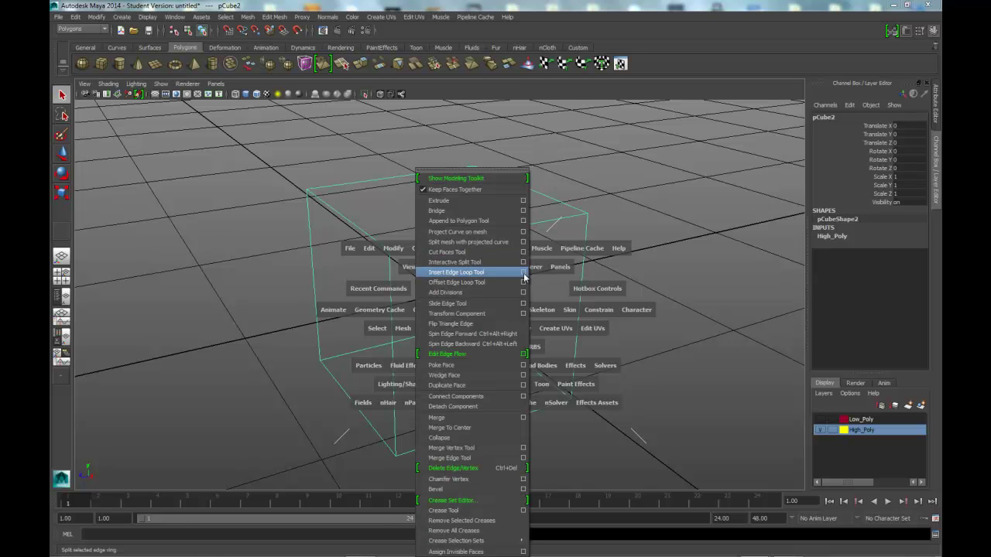
pyautogui.click(524, 272)
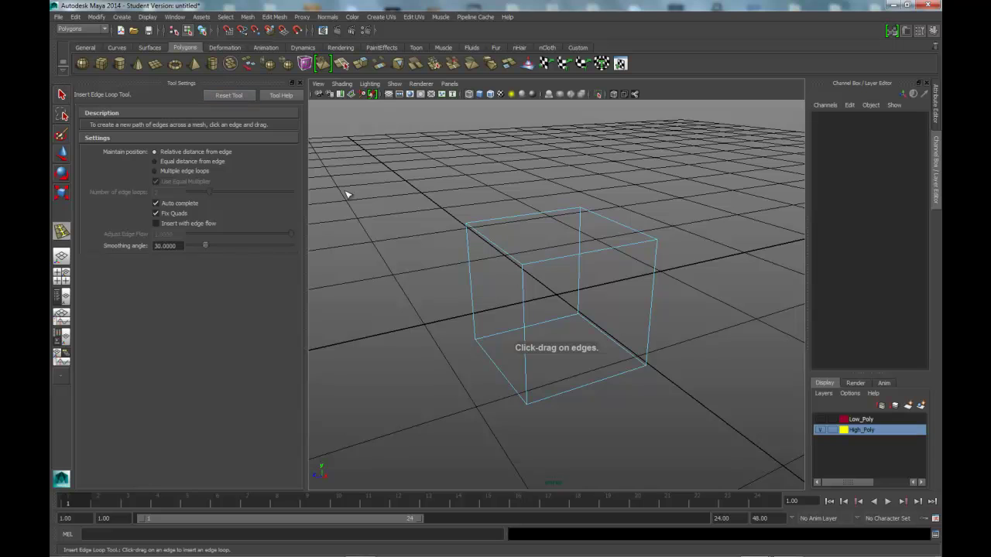
pyautogui.click(298, 86)
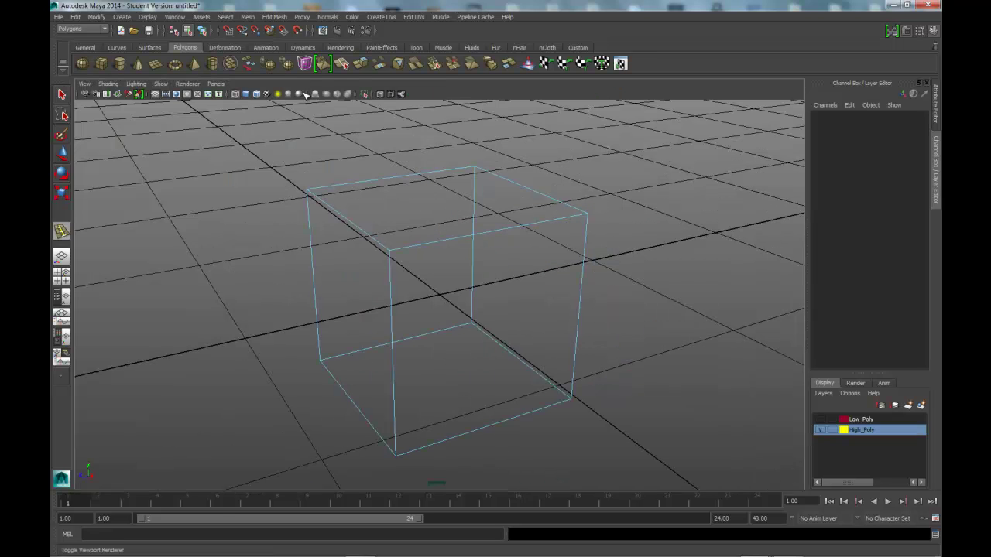
# Insert edge loops near the cube's top and bottom, switching to shaded display
pyautogui.click(408, 250)
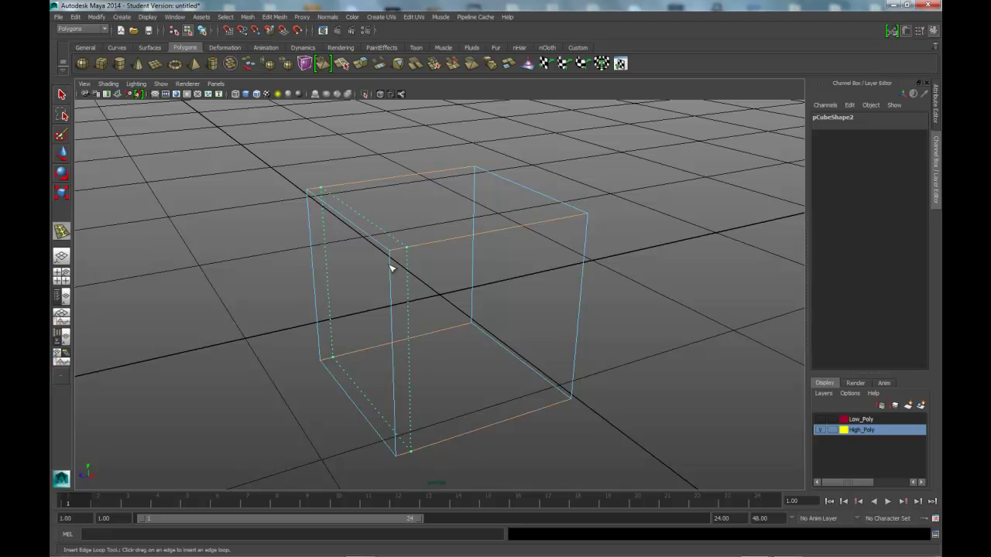
pyautogui.click(391, 265)
pyautogui.moveTo(391, 267); pyautogui.dragTo(400, 293)
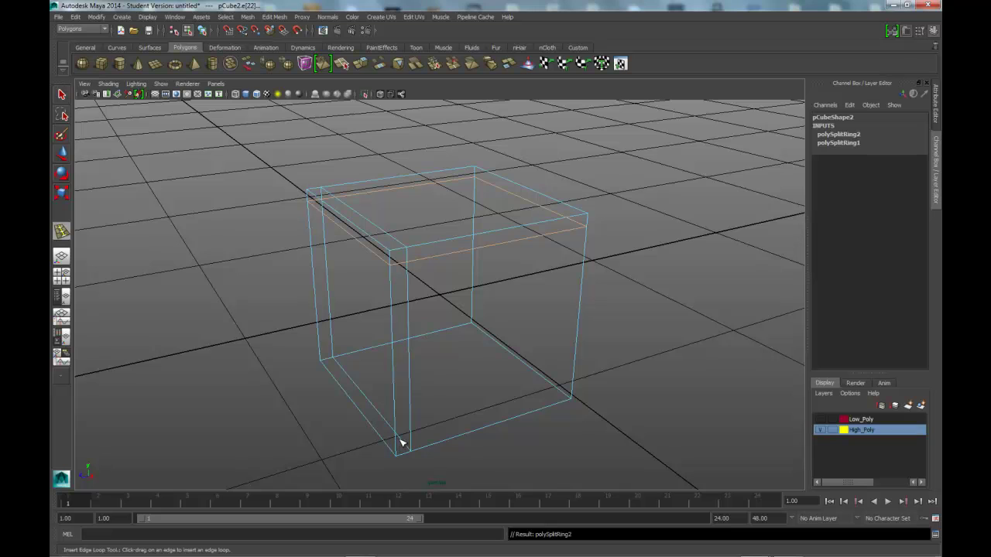
pyautogui.press('5')
pyautogui.moveTo(399, 445); pyautogui.dragTo(398, 444)
# Add edge loops beside the front-right and front-left edges, then return to object selection
pyautogui.keyDown('alt'); pyautogui.moveTo(411, 348); pyautogui.dragTo(462, 337); pyautogui.keyUp('alt')
pyautogui.moveTo(497, 258); pyautogui.dragTo(502, 259)
pyautogui.keyDown('alt'); pyautogui.moveTo(413, 287); pyautogui.dragTo(466, 290); pyautogui.keyUp('alt')
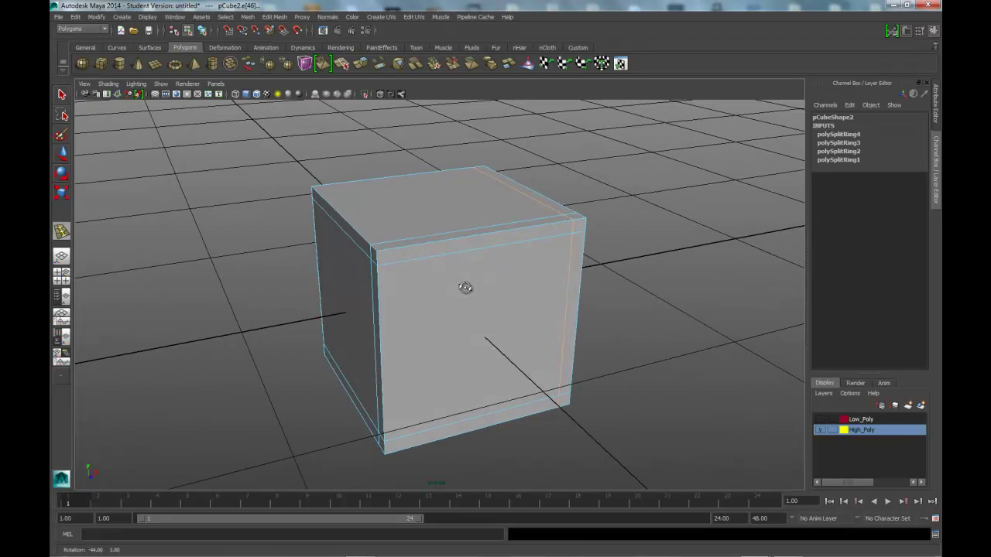
pyautogui.moveTo(392, 272); pyautogui.dragTo(400, 271)
pyautogui.keyDown('alt'); pyautogui.moveTo(456, 299); pyautogui.dragTo(570, 285); pyautogui.keyUp('alt')
pyautogui.keyDown('alt'); pyautogui.moveTo(499, 311); pyautogui.dragTo(490, 332); pyautogui.keyUp('alt')
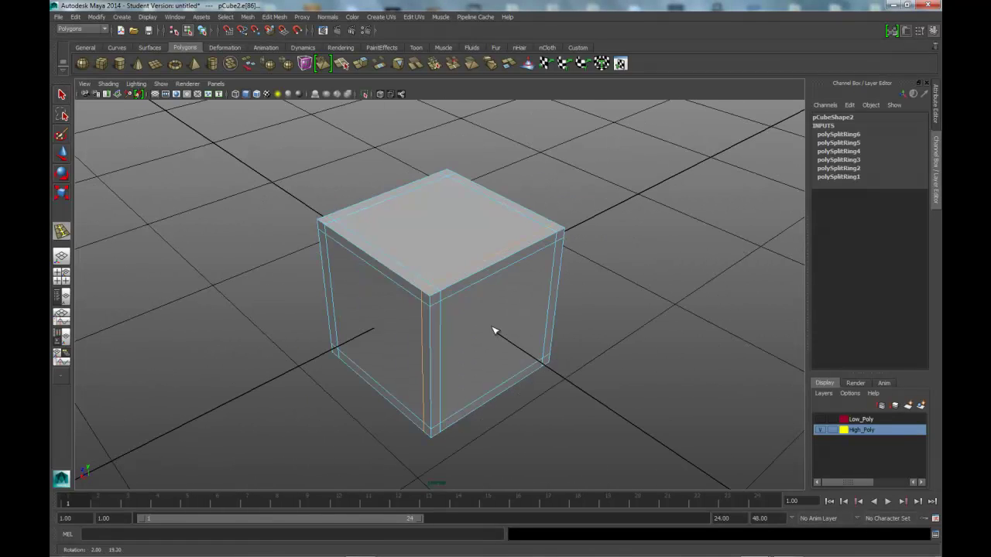
pyautogui.click(62, 95)
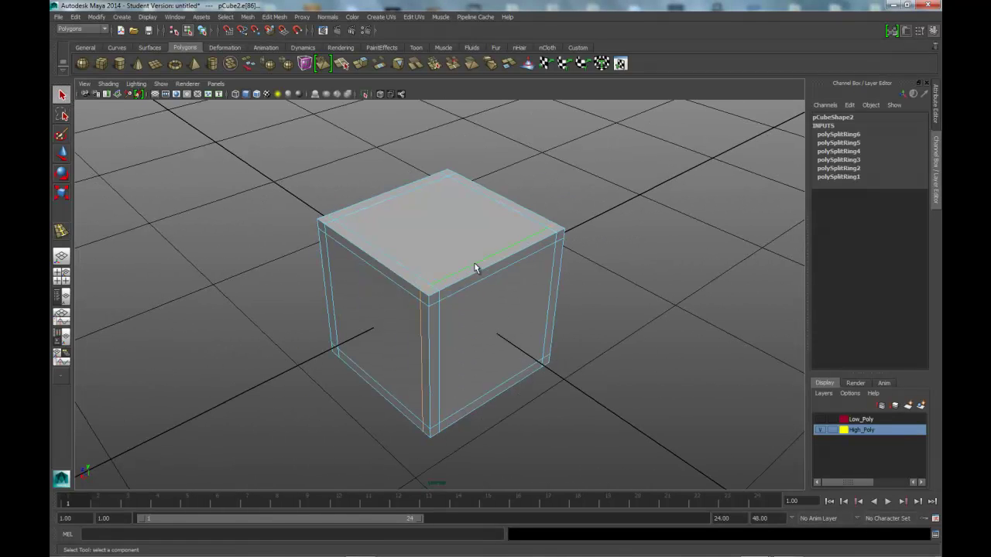
pyautogui.moveTo(472, 262); pyautogui.dragTo(492, 318, button='right')
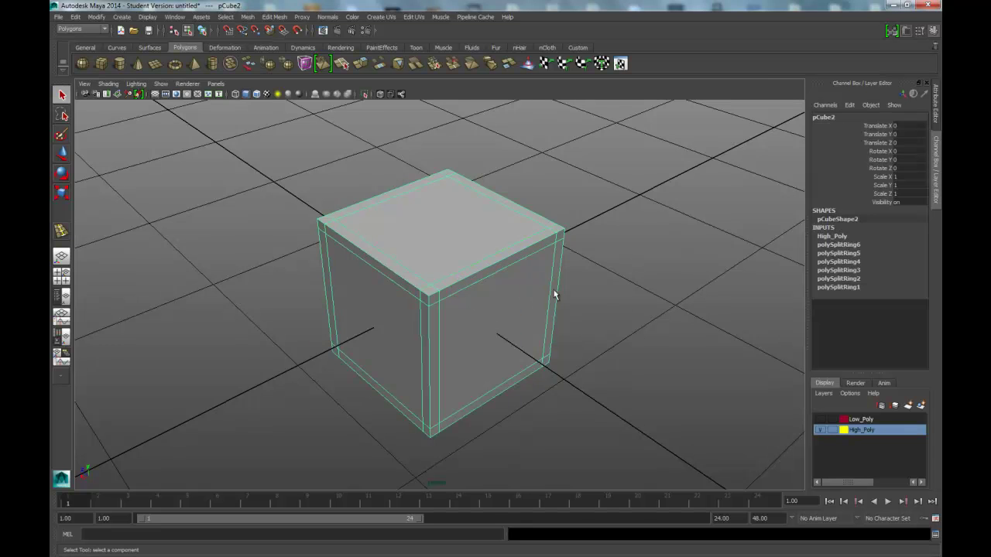
pyautogui.moveTo(575, 294)
pyautogui.keyDown('alt'); pyautogui.mouseDown()
pyautogui.moveTo(553, 212)
pyautogui.moveTo(627, 264)
pyautogui.moveTo(701, 272)
pyautogui.moveTo(584, 299)
pyautogui.moveTo(594, 295)
pyautogui.mouseUp(); pyautogui.keyUp('alt')
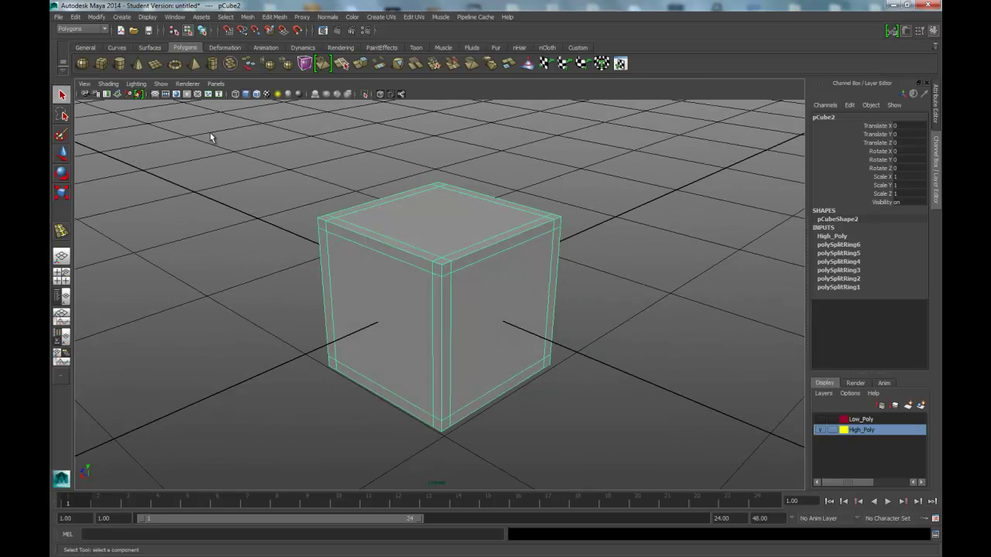
# Delete the high-poly cube's history by type and freeze its transformations
pyautogui.click(80, 17)
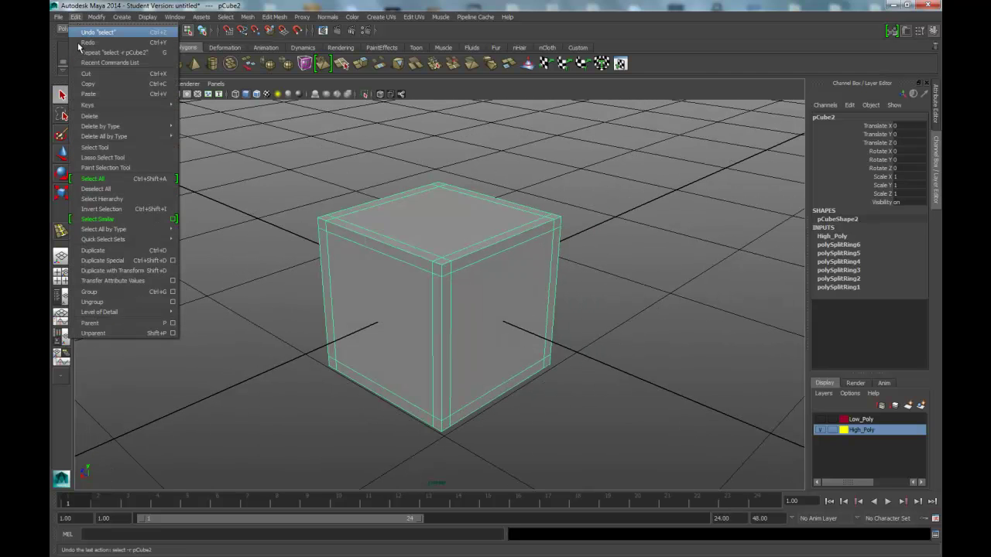
pyautogui.moveTo(116, 115)
pyautogui.click(216, 133)
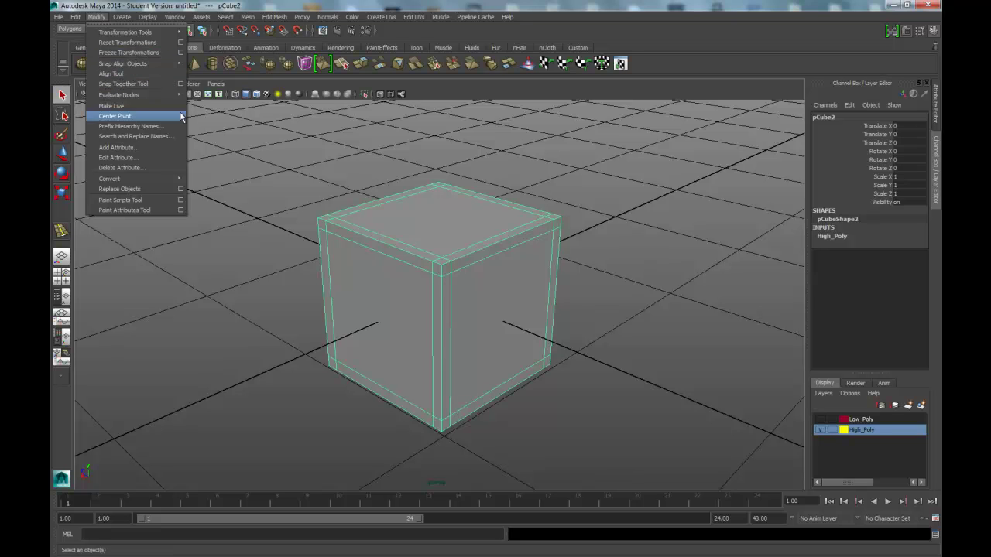
pyautogui.click(128, 52)
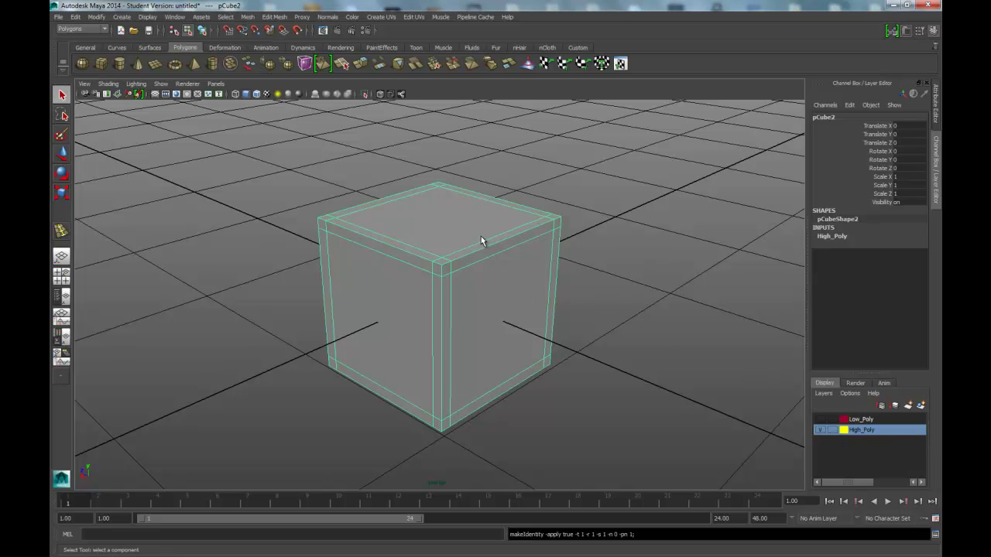
# Duplicate the cube onto a new display layer and begin retyping the layer's name
pyautogui.hotkey('ctrl', 'd')
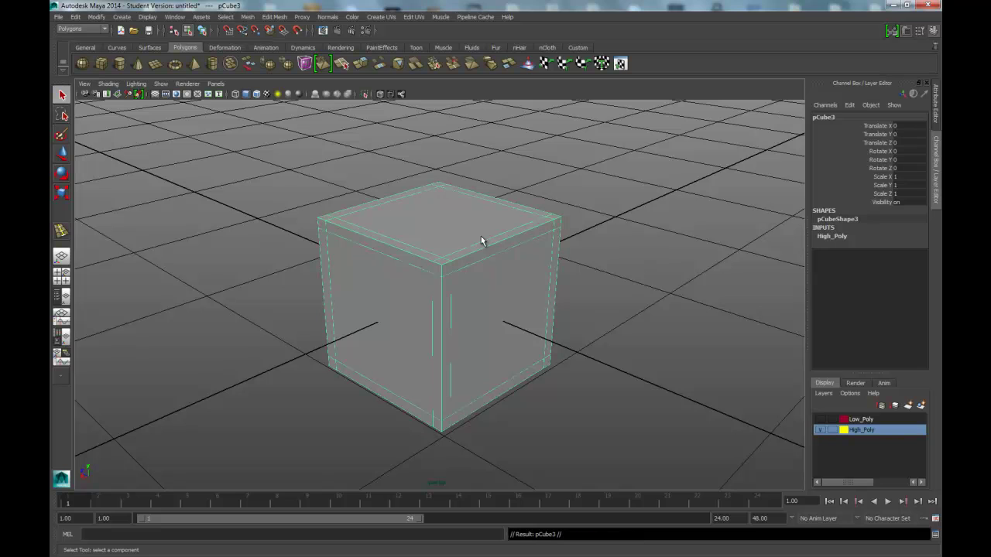
pyautogui.click(920, 405)
pyautogui.doubleClick(851, 419)
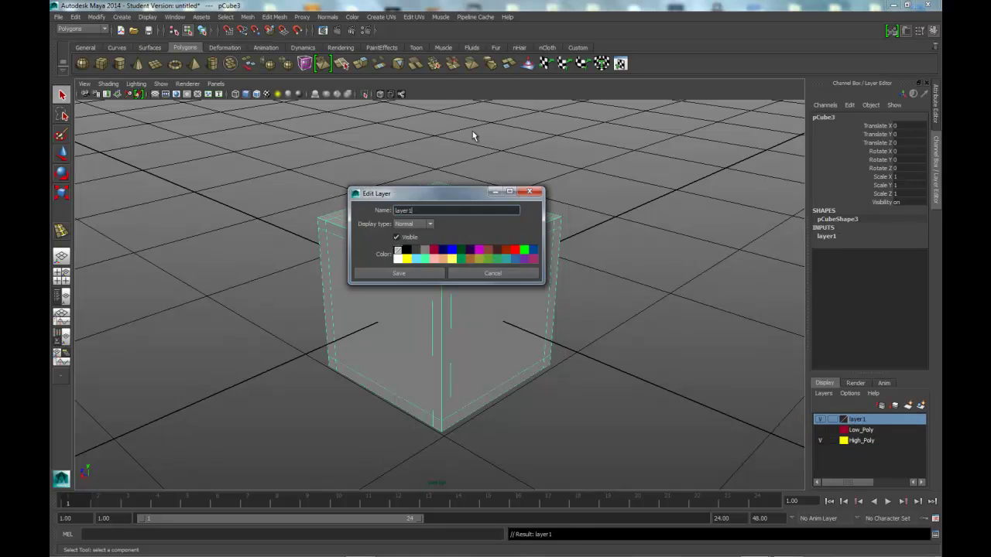
pyautogui.doubleClick(411, 207)
pyautogui.write('Duplicat')
# Save the layer as Duplicate and hide both the Duplicate and Low_Poly layers
pyautogui.click(392, 271)
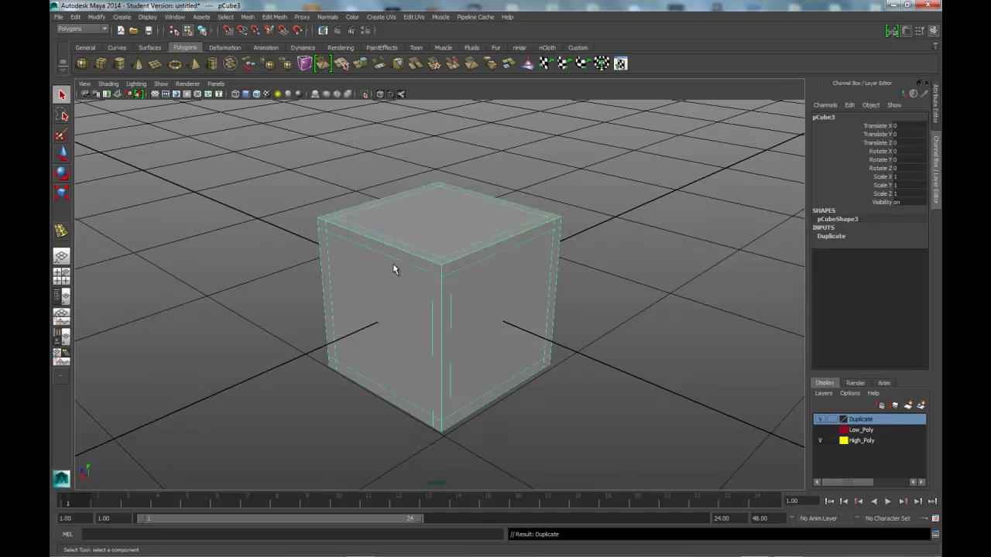
pyautogui.click(820, 419)
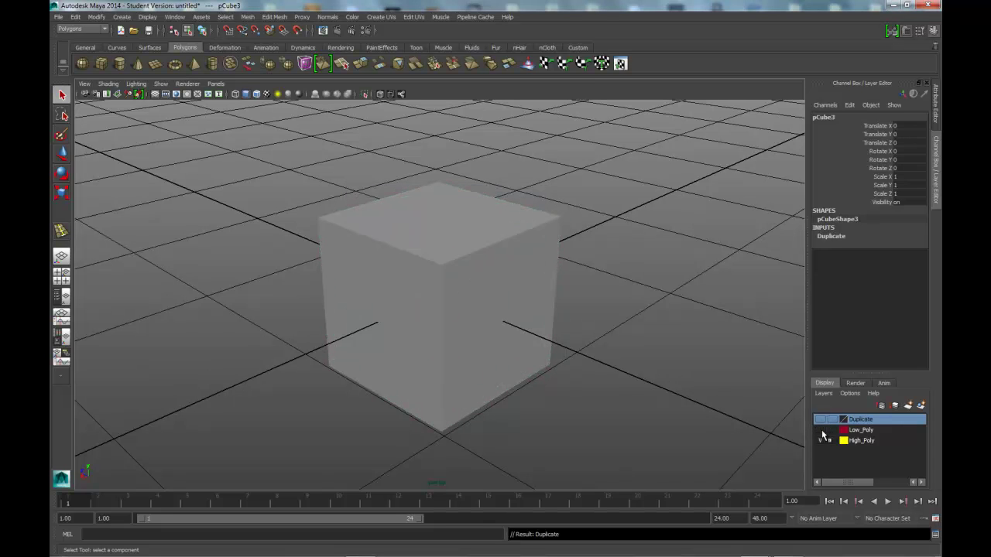
pyautogui.click(820, 430)
# Select the cube's edges, deselect them, and return to object mode with the cube selected
pyautogui.moveTo(477, 234)
pyautogui.mouseDown(button='right')
pyautogui.moveTo(478, 248)
pyautogui.moveTo(477, 223)
pyautogui.mouseUp(button='right')
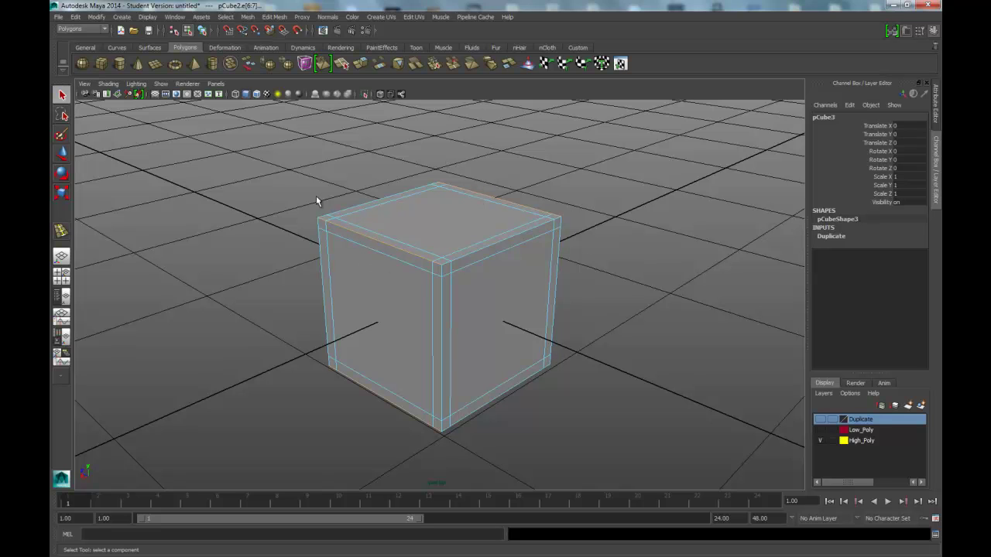
pyautogui.moveTo(252, 133); pyautogui.dragTo(628, 470)
pyautogui.moveTo(253, 150); pyautogui.dragTo(655, 461)
pyautogui.click(661, 325)
pyautogui.moveTo(500, 224); pyautogui.dragTo(547, 235, button='right')
pyautogui.keyDown('alt'); pyautogui.moveTo(550, 238); pyautogui.dragTo(446, 208); pyautogui.keyUp('alt')
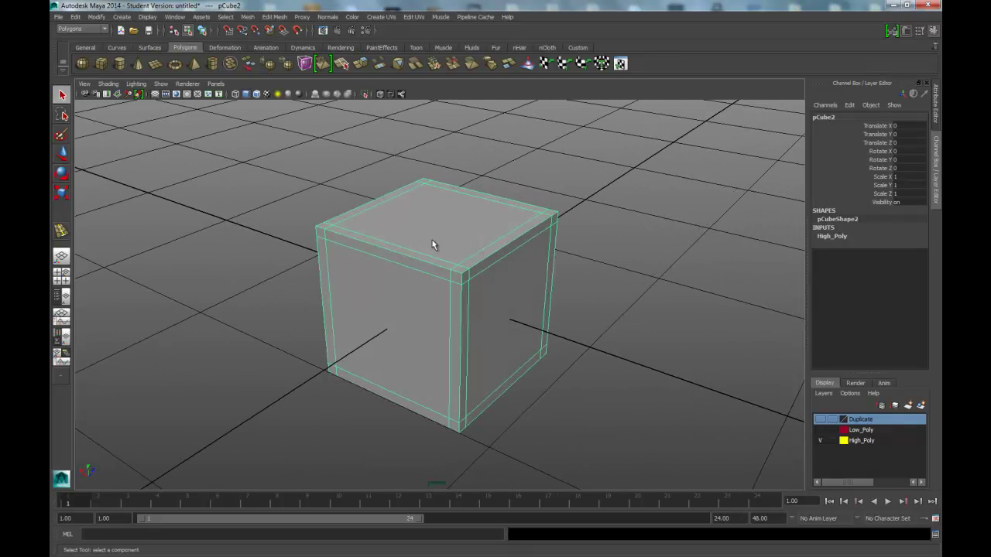
pyautogui.keyDown('alt'); pyautogui.moveTo(444, 245); pyautogui.dragTo(520, 248); pyautogui.keyUp('alt')
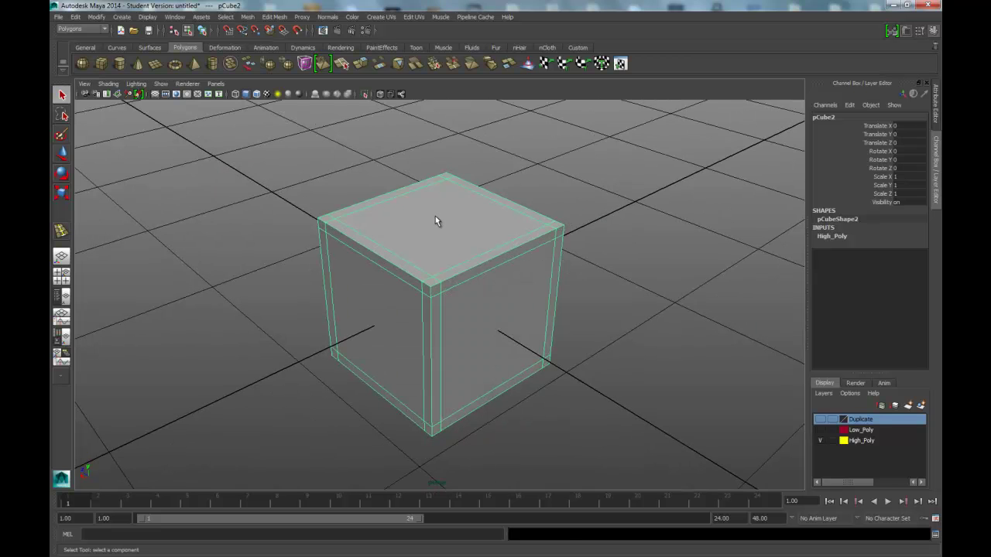
pyautogui.keyDown('alt'); pyautogui.moveTo(461, 224); pyautogui.dragTo(438, 213); pyautogui.keyUp('alt')
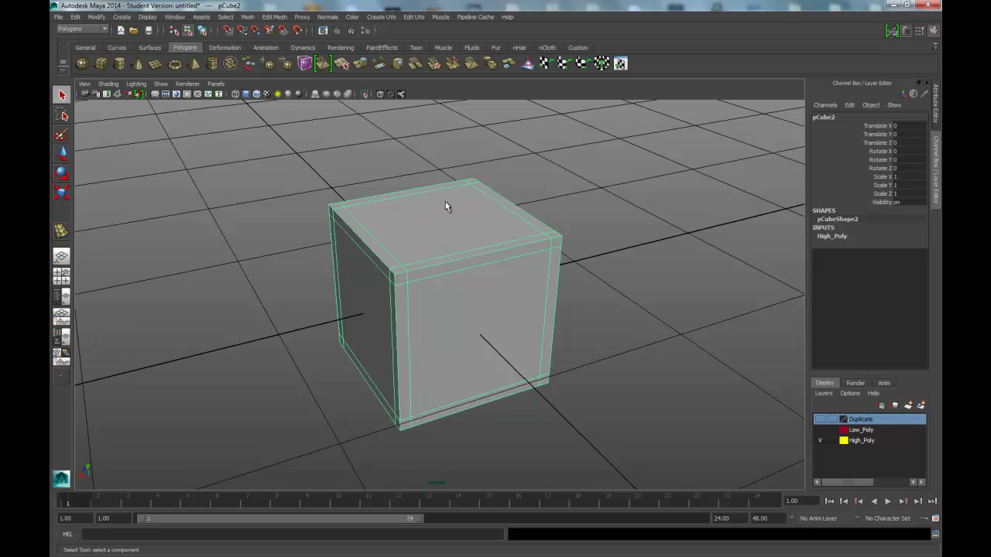
pyautogui.keyDown('alt'); pyautogui.moveTo(445, 206); pyautogui.dragTo(479, 268); pyautogui.keyUp('alt')
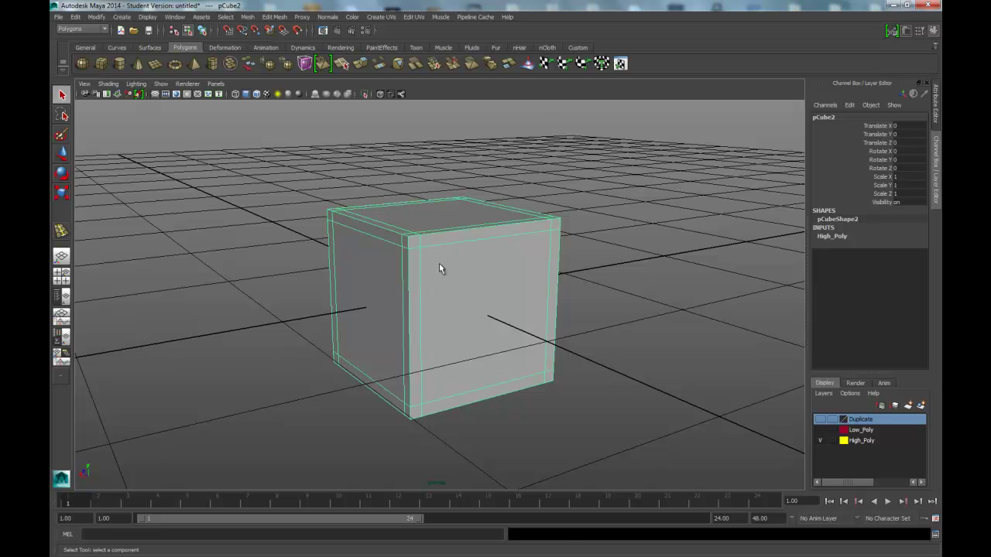
pyautogui.moveTo(442, 208)
pyautogui.keyDown('alt'); pyautogui.mouseDown()
pyautogui.moveTo(444, 230)
pyautogui.moveTo(431, 214)
pyautogui.moveTo(468, 230)
pyautogui.moveTo(438, 206)
pyautogui.moveTo(471, 237)
pyautogui.moveTo(452, 235)
pyautogui.moveTo(432, 214)
pyautogui.mouseUp(); pyautogui.keyUp('alt')
pyautogui.moveTo(489, 249)
pyautogui.keyDown('alt'); pyautogui.mouseDown()
pyautogui.moveTo(484, 206)
pyautogui.moveTo(586, 228)
pyautogui.moveTo(454, 274)
pyautogui.moveTo(502, 239)
pyautogui.moveTo(495, 255)
pyautogui.mouseUp(); pyautogui.keyUp('alt')
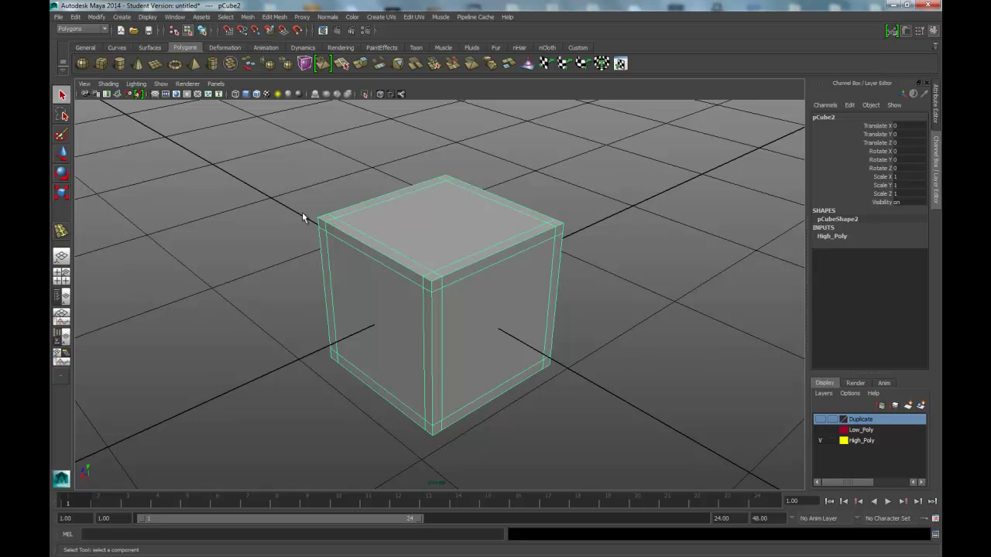
pyautogui.keyDown('alt'); pyautogui.moveTo(369, 224); pyautogui.dragTo(508, 246); pyautogui.keyUp('alt')
pyautogui.keyDown('alt'); pyautogui.moveTo(508, 246); pyautogui.dragTo(511, 212, button='right'); pyautogui.keyUp('alt')
pyautogui.keyDown('alt'); pyautogui.moveTo(512, 212); pyautogui.dragTo(497, 230); pyautogui.keyUp('alt')
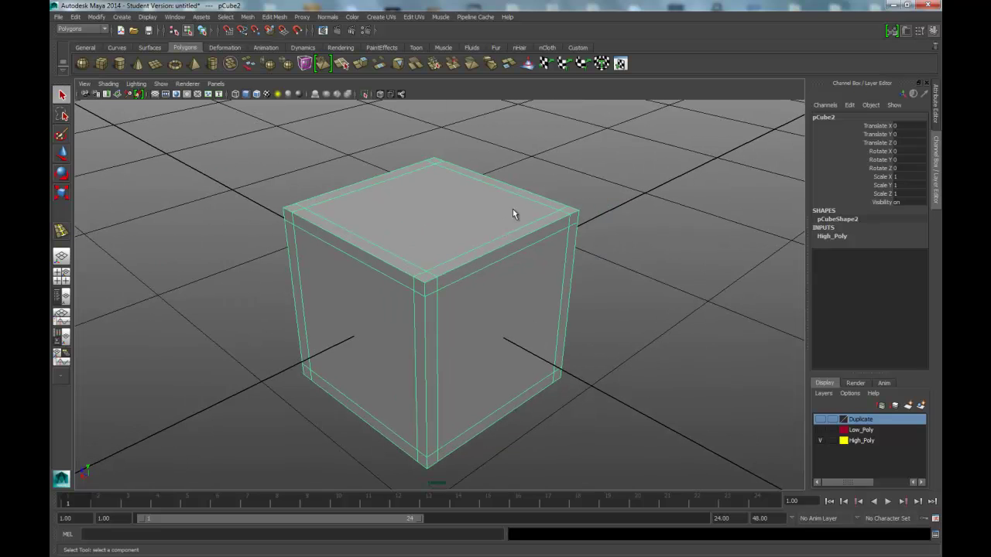
pyautogui.keyDown('alt'); pyautogui.moveTo(523, 207); pyautogui.dragTo(527, 210, button='middle'); pyautogui.keyUp('alt')
pyautogui.keyDown('alt'); pyautogui.moveTo(529, 248); pyautogui.dragTo(534, 223); pyautogui.keyUp('alt')
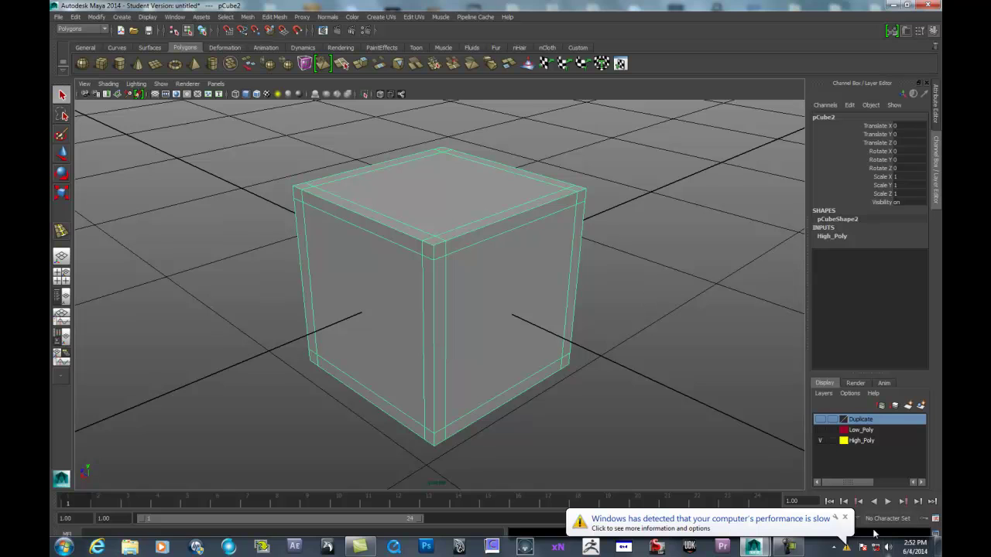
# Dismiss the performance notification and return the cube to object mode
pyautogui.click(845, 517)
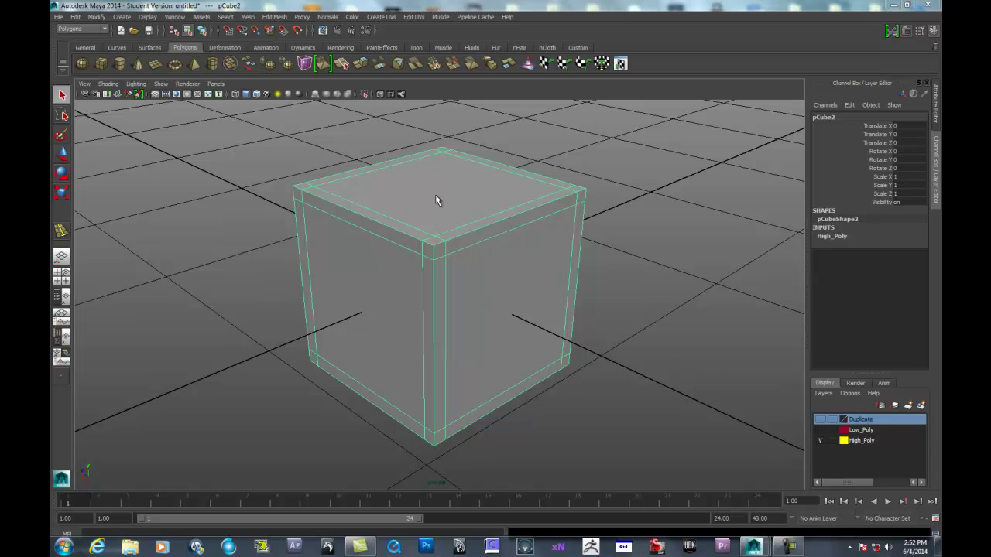
pyautogui.click(424, 148)
pyautogui.press('space')
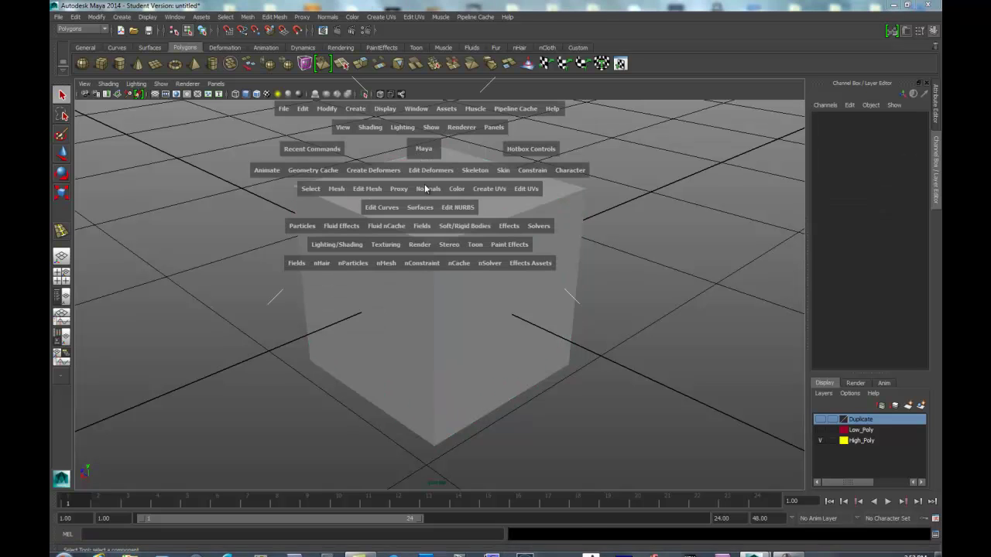
pyautogui.press('F8')
pyautogui.moveTo(449, 221); pyautogui.dragTo(449, 266, button='right')
# Apply Mesh > Smooth to pCube2 from its options, ending at 3 division levels
pyautogui.press('space')
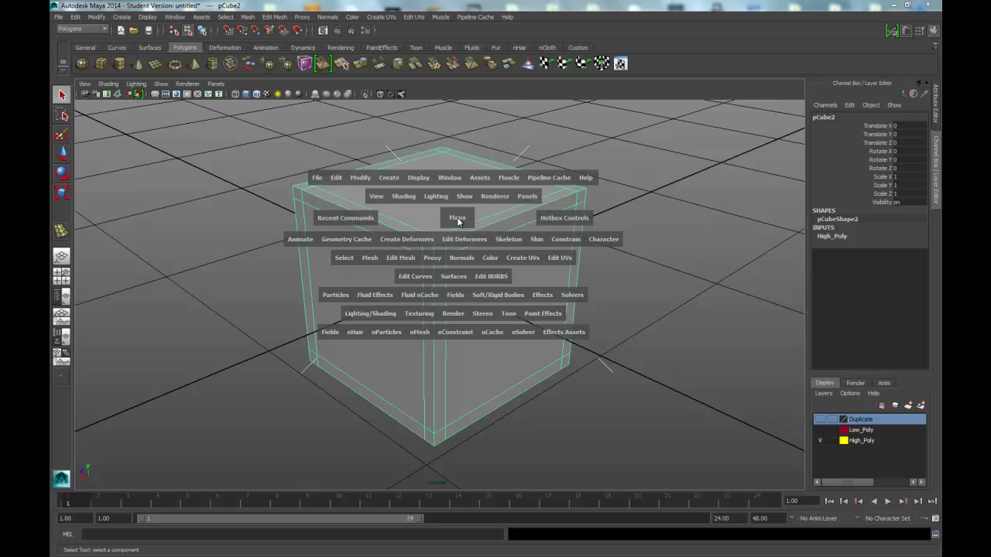
pyautogui.click(369, 259)
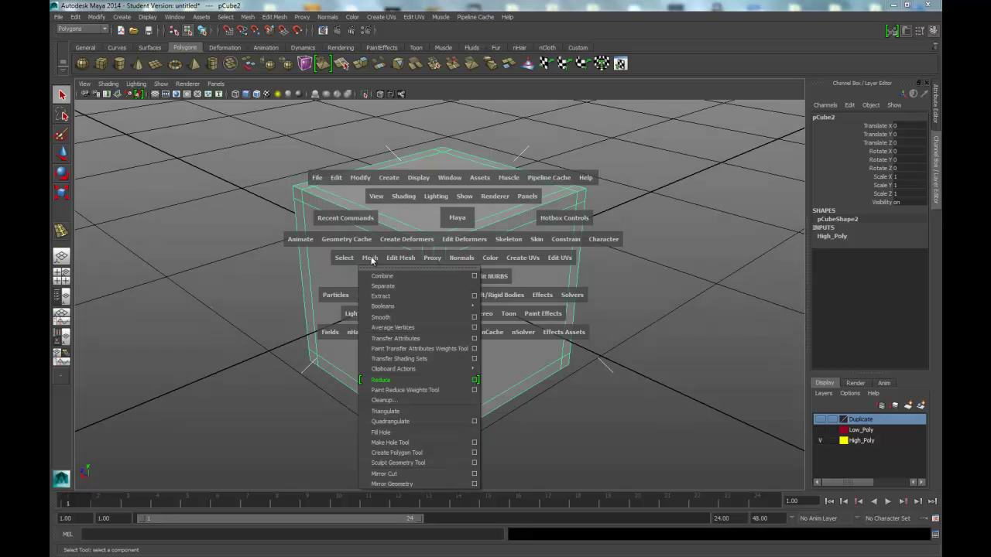
pyautogui.click(474, 317)
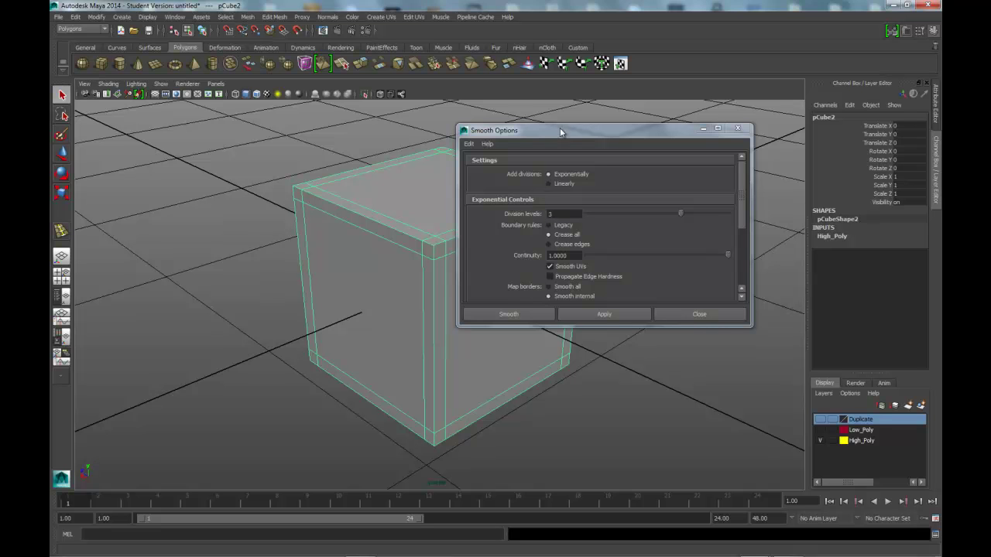
pyautogui.moveTo(559, 129); pyautogui.dragTo(559, 104)
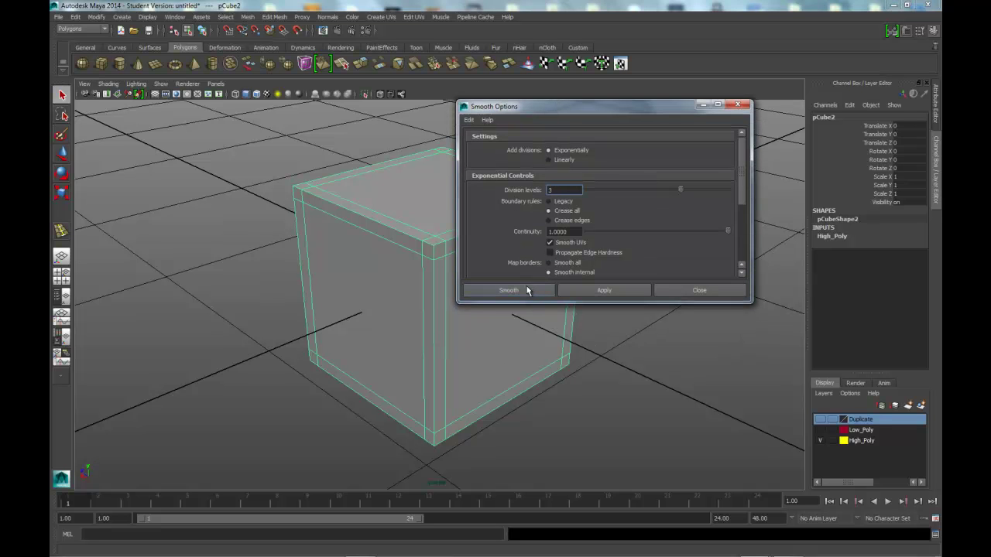
pyautogui.write('1')
pyautogui.press('Return')
pyautogui.moveTo(741, 193)
pyautogui.mouseDown()
pyautogui.moveTo(742, 252)
pyautogui.moveTo(749, 186)
pyautogui.mouseUp()
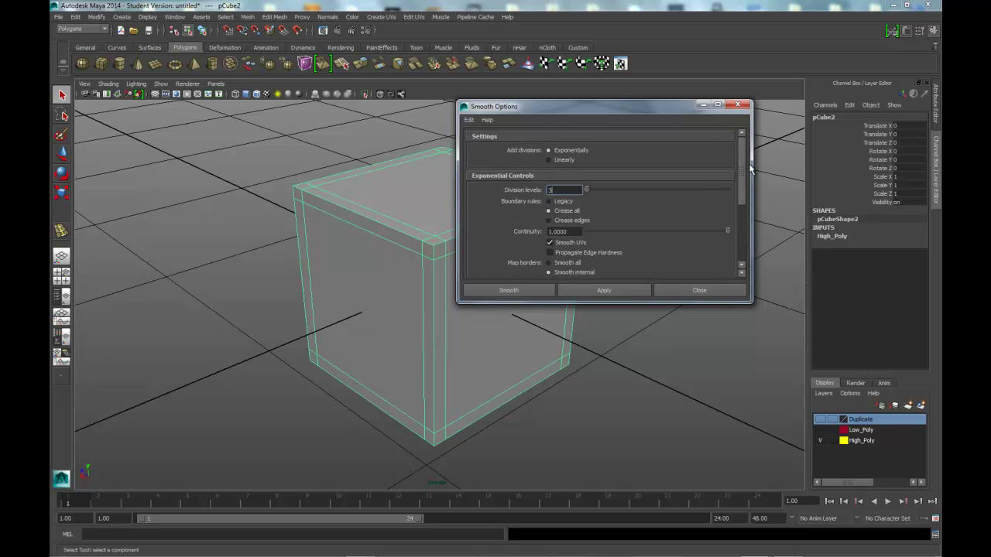
pyautogui.moveTo(591, 107); pyautogui.dragTo(626, 109)
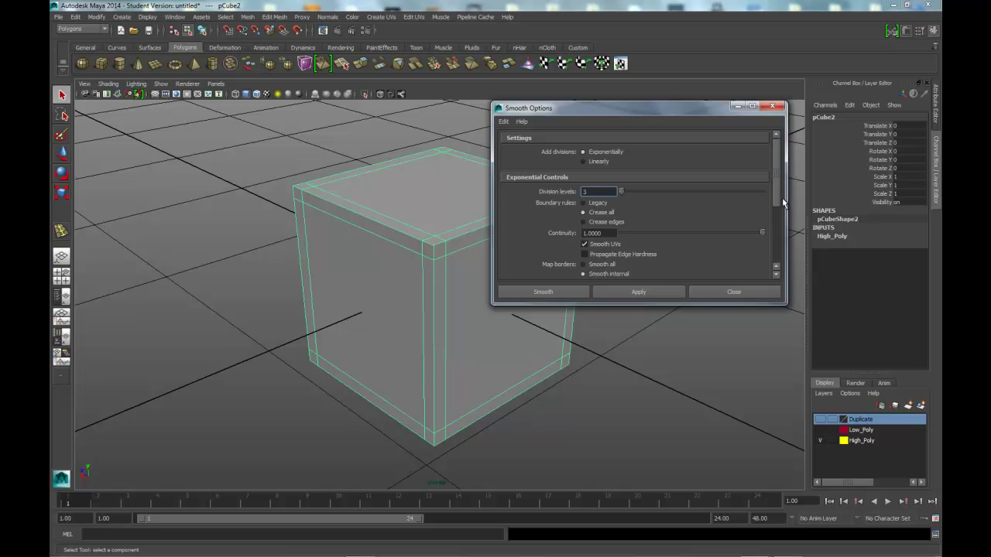
pyautogui.click(552, 289)
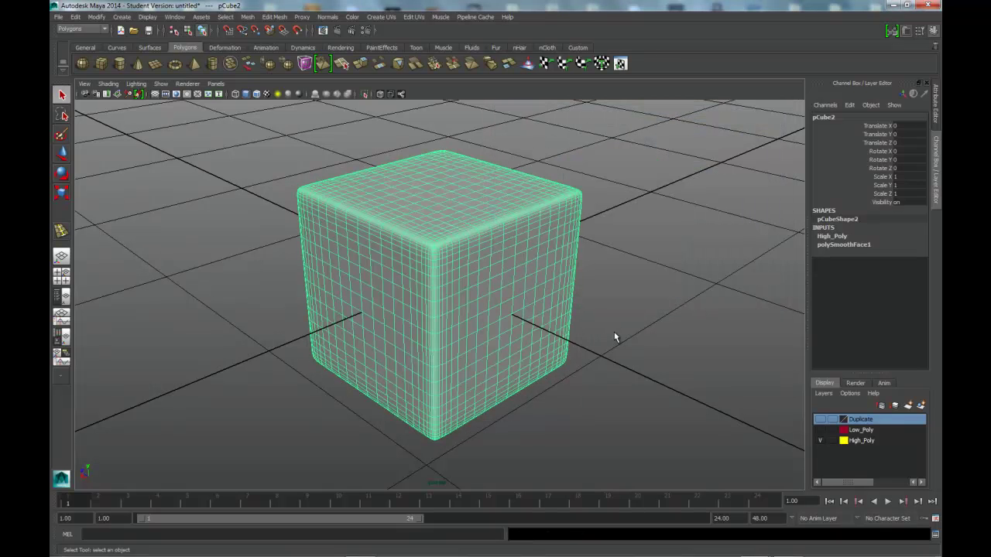
# Undo the smoothing so the high-poly cube shows its support edge loops again
pyautogui.click(614, 337)
pyautogui.scroll(-3, 474, 288)
pyautogui.keyDown('alt'); pyautogui.moveTo(473, 288); pyautogui.dragTo(493, 271); pyautogui.keyUp('alt')
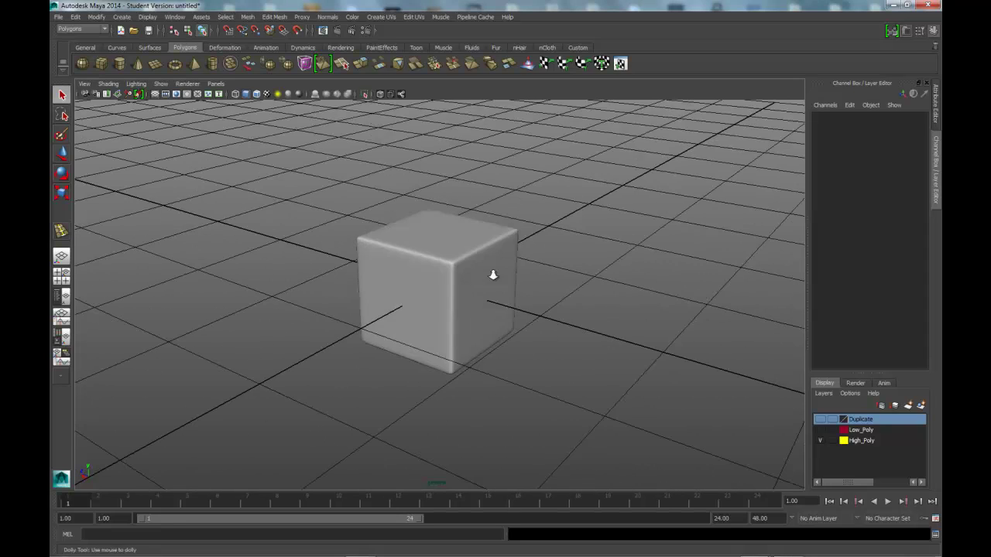
pyautogui.keyDown('alt'); pyautogui.moveTo(506, 278); pyautogui.dragTo(649, 295, button='right'); pyautogui.keyUp('alt')
pyautogui.keyDown('alt'); pyautogui.moveTo(649, 295); pyautogui.dragTo(526, 254); pyautogui.keyUp('alt')
pyautogui.hotkey('ctrl', 'z')
pyautogui.hotkey('ctrl', 'z')
# Scale the top and bottom support edge loops slightly closer together (Y 0.941)
pyautogui.click(498, 220)
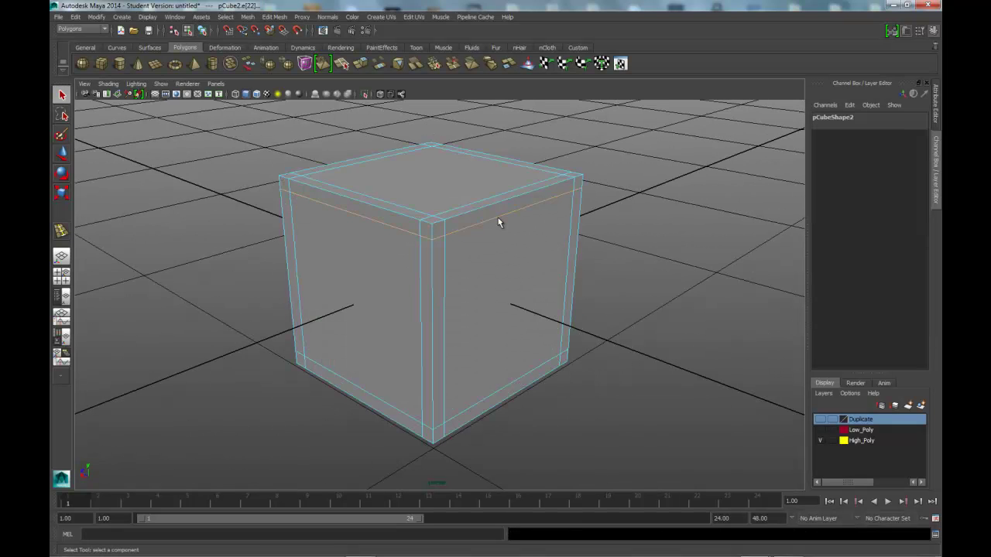
pyautogui.press('w')
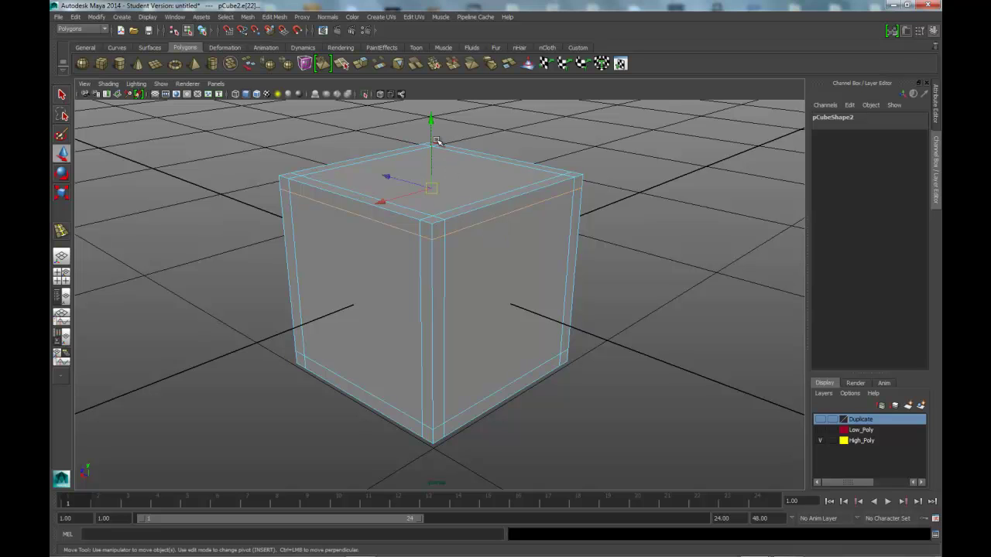
pyautogui.keyDown('shift'); pyautogui.click(468, 407); pyautogui.keyUp('shift')
pyautogui.press('r')
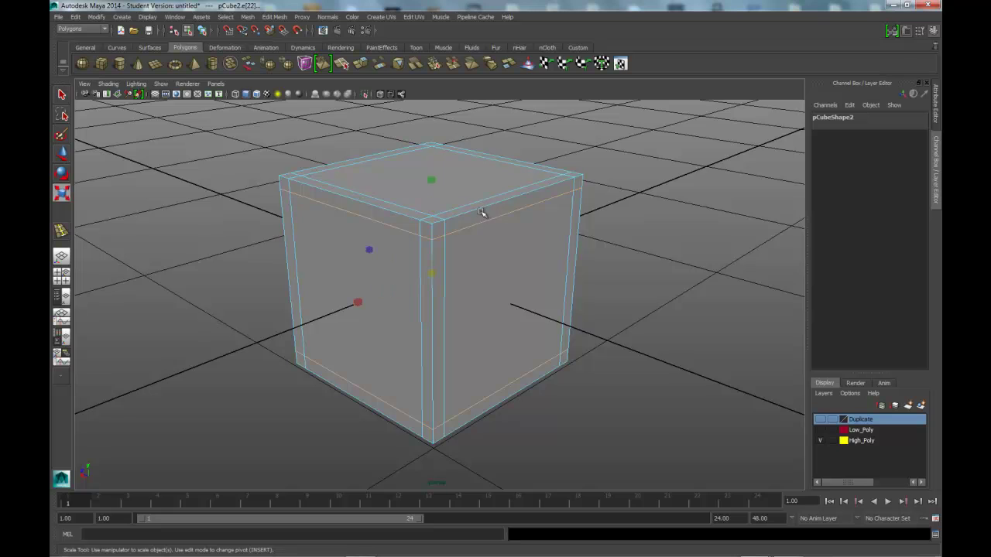
pyautogui.moveTo(434, 174); pyautogui.dragTo(430, 186)
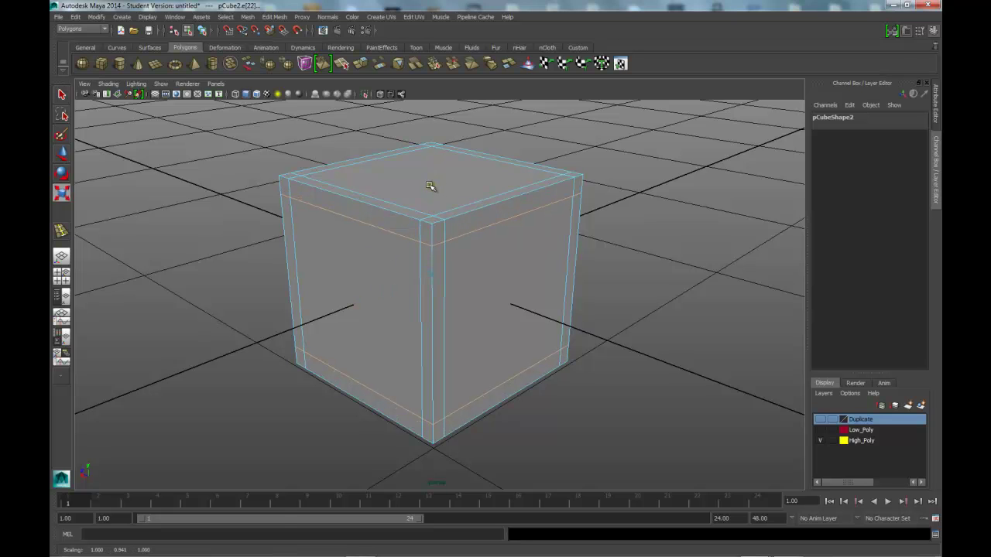
# Scale the two side vertical loops inward (X 0.899) and open pCubeShape2's Attribute Editor
pyautogui.click(418, 279)
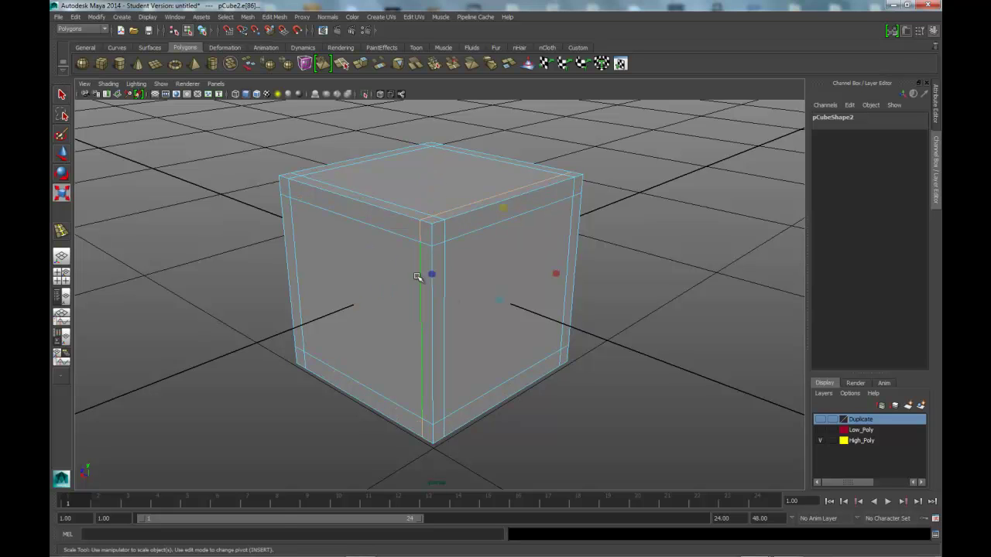
pyautogui.click(297, 258)
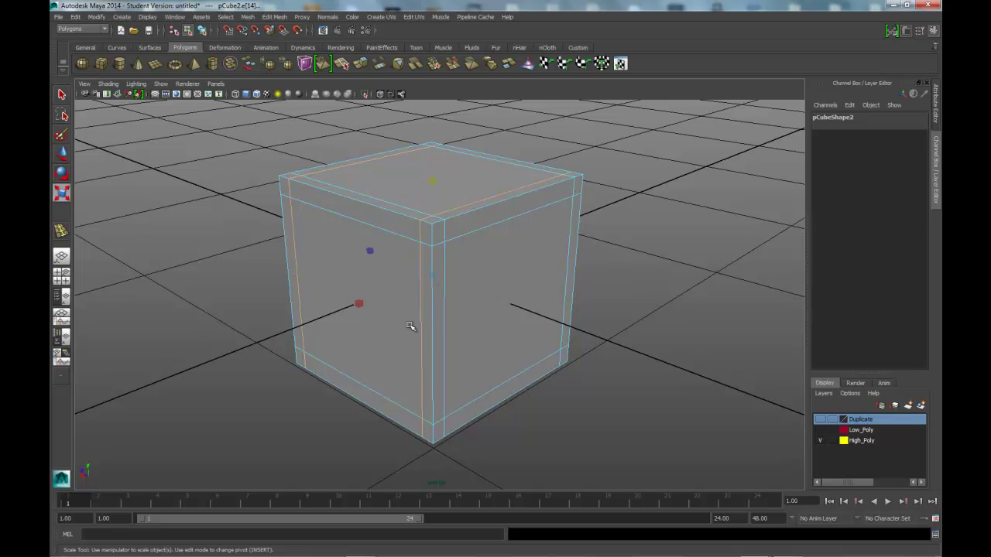
pyautogui.keyDown('alt'); pyautogui.moveTo(426, 335); pyautogui.dragTo(346, 269); pyautogui.keyUp('alt')
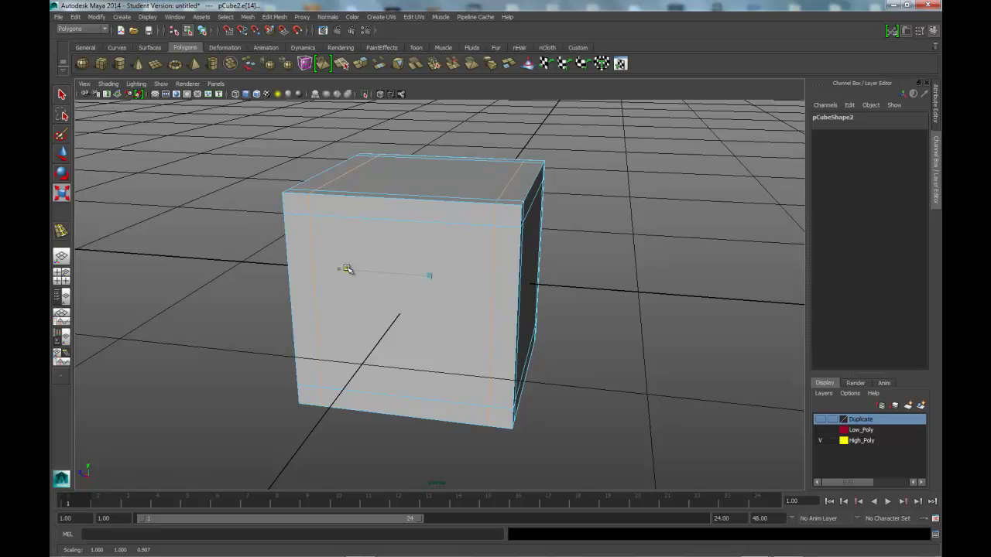
pyautogui.keyDown('alt'); pyautogui.moveTo(411, 278); pyautogui.dragTo(387, 259); pyautogui.keyUp('alt')
pyautogui.click(342, 219)
pyautogui.keyDown('shift'); pyautogui.click(536, 200); pyautogui.keyUp('shift')
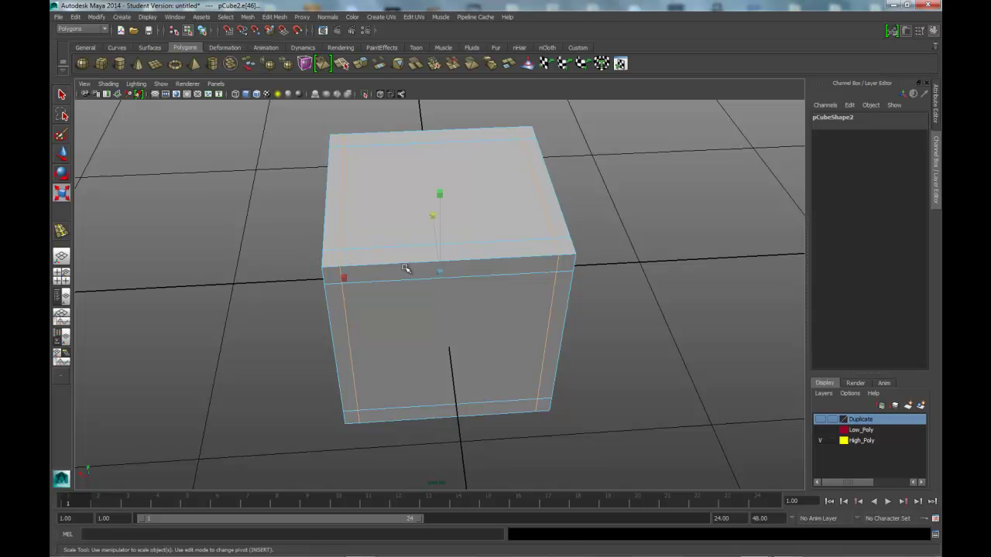
pyautogui.moveTo(344, 277); pyautogui.dragTo(487, 239)
pyautogui.rightClick(492, 231)
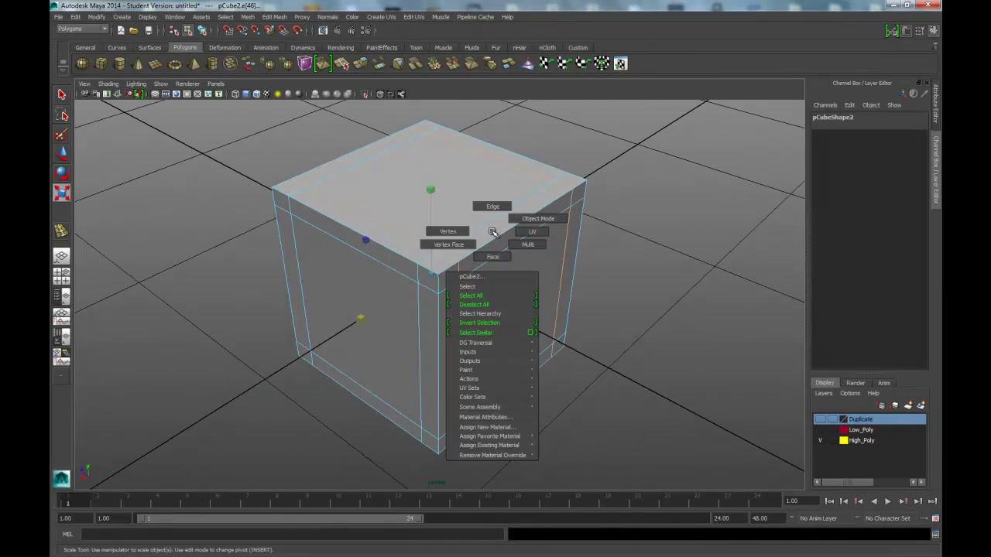
pyautogui.click(470, 276)
# Check the cube's lambert1 material, then return to the Channel Box and Layers panel
pyautogui.keyDown('alt'); pyautogui.moveTo(573, 294); pyautogui.dragTo(564, 281); pyautogui.keyUp('alt')
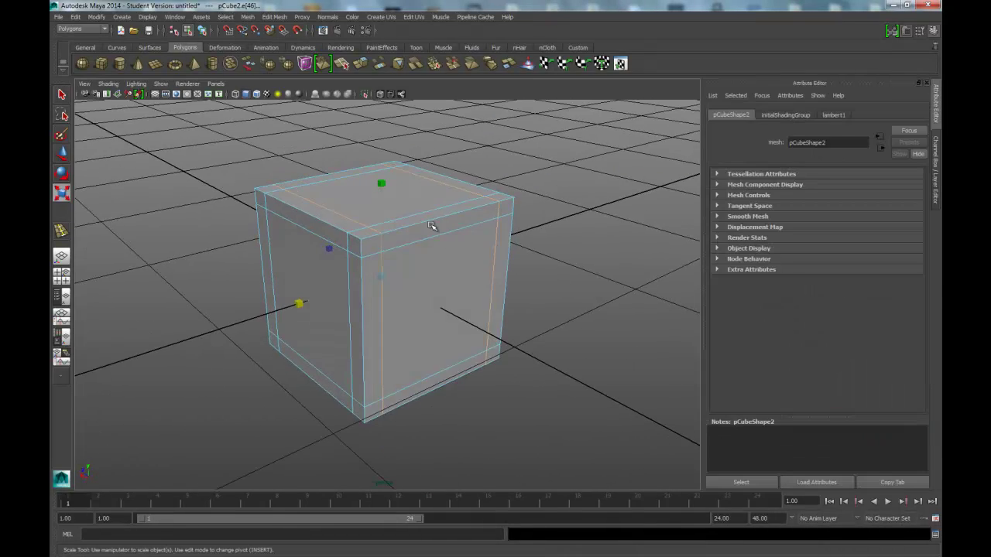
pyautogui.rightClick(431, 225)
pyautogui.click(430, 279)
pyautogui.keyDown('alt'); pyautogui.moveTo(467, 287); pyautogui.dragTo(462, 240, button='middle'); pyautogui.keyUp('alt')
pyautogui.press('q')
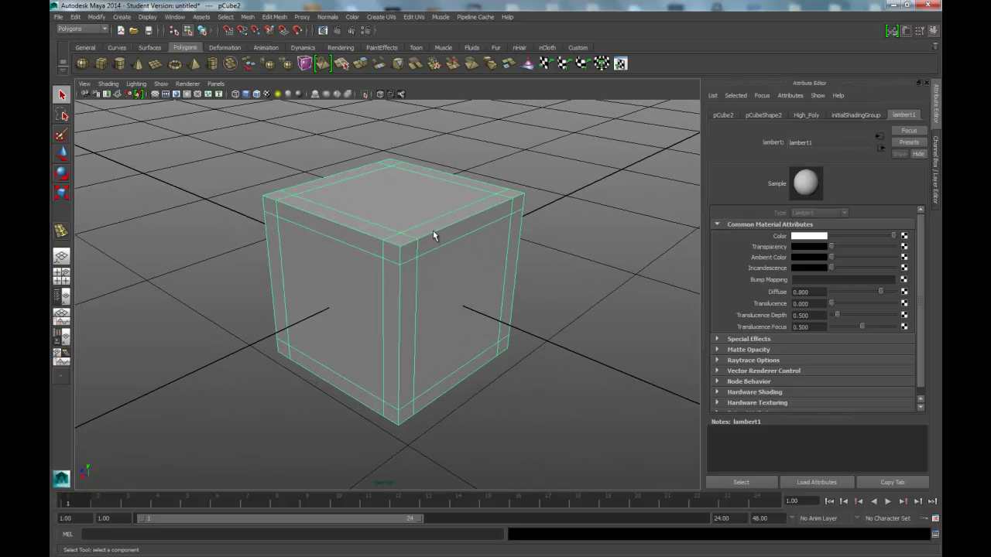
pyautogui.hotkey('ctrl', 'a')
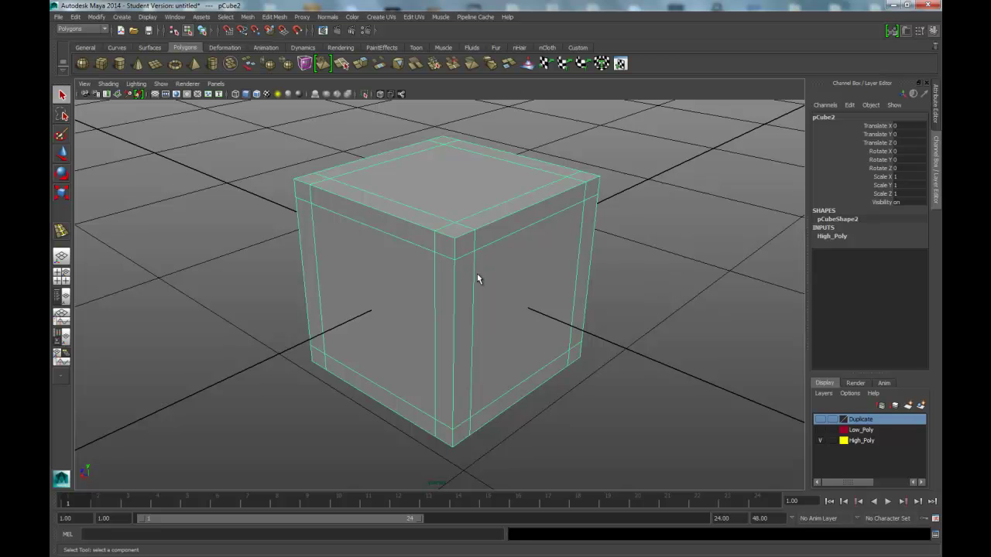
# Apply Mesh > Smooth to the high-poly cube at 3 division levels
pyautogui.press('space')
pyautogui.click(390, 315)
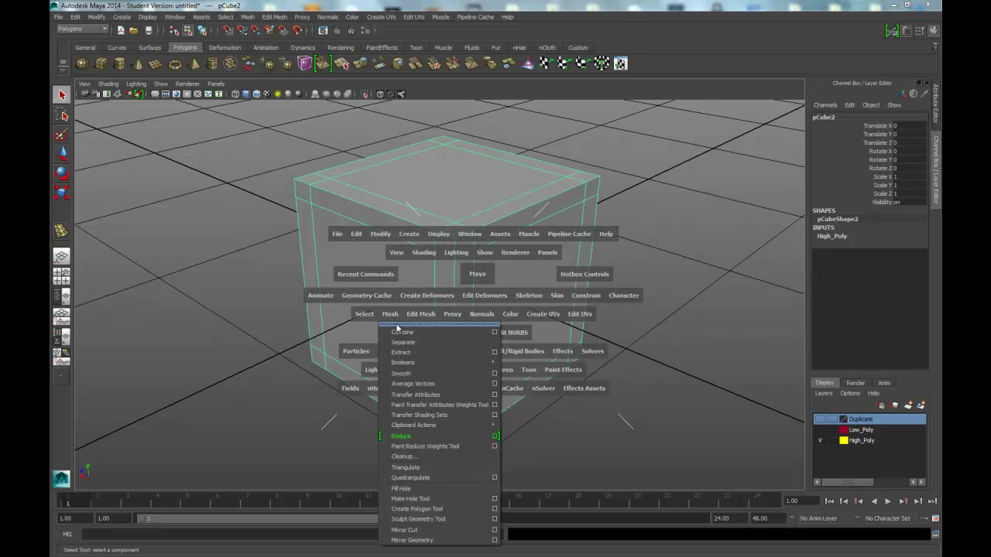
pyautogui.click(494, 376)
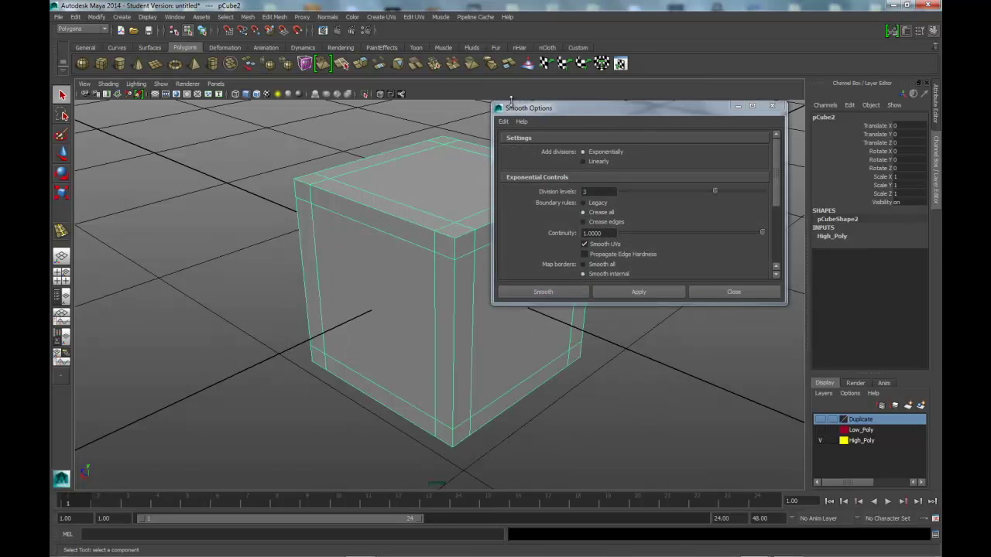
pyautogui.click(545, 291)
pyautogui.click(661, 362)
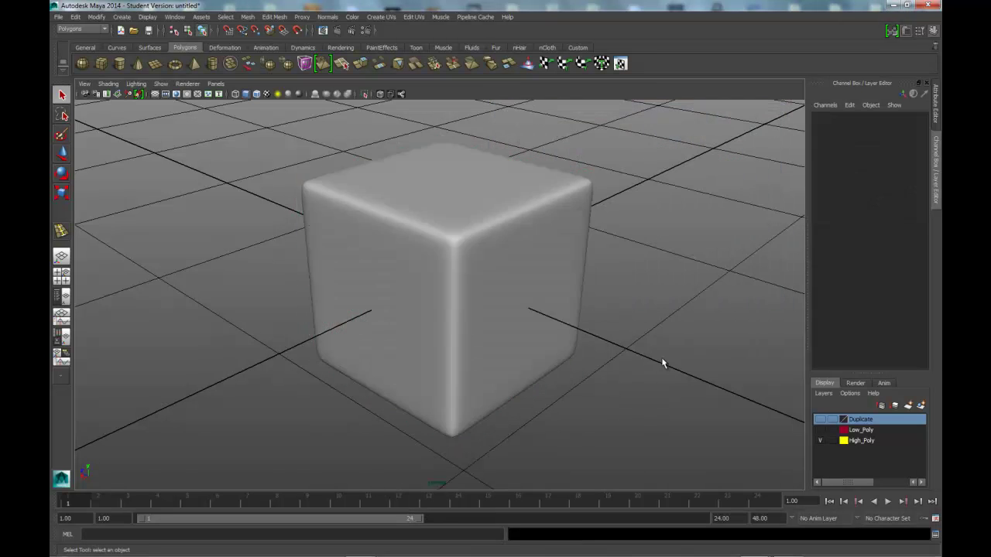
pyautogui.scroll(-3, 461, 262)
pyautogui.scroll(2, 464, 269)
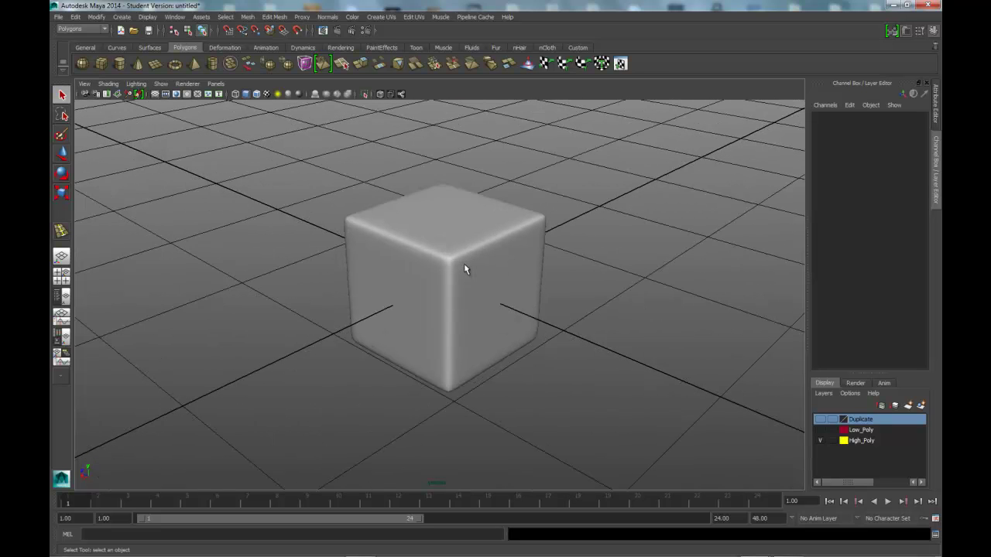
# Show the Low_Poly layer, hide High_Poly, and select the low-poly cube pCube1
pyautogui.click(821, 430)
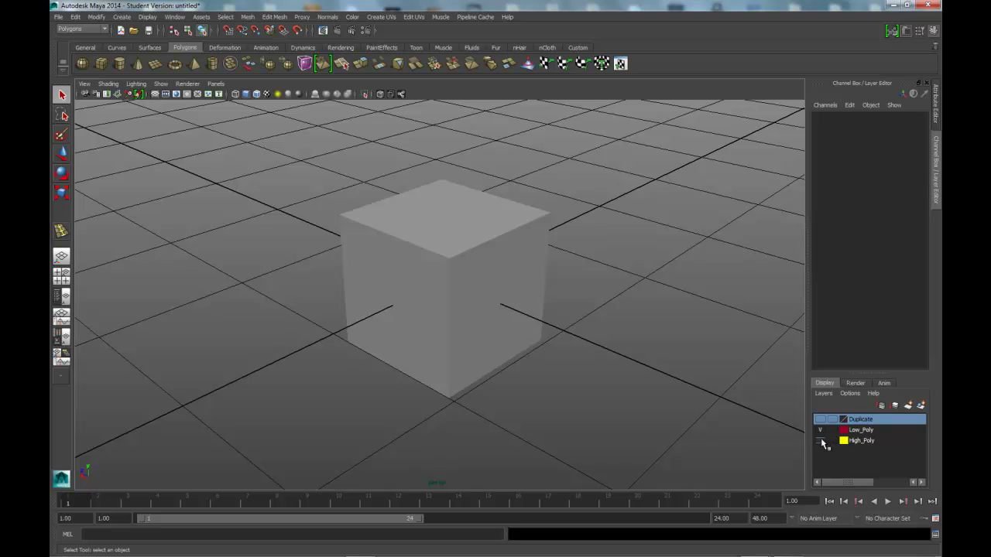
pyautogui.click(821, 440)
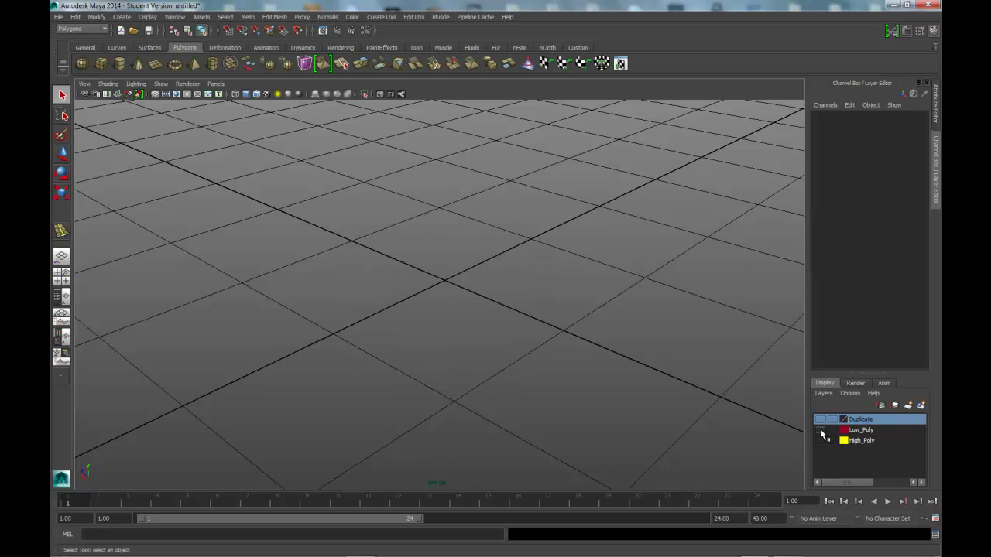
pyautogui.click(504, 294)
pyautogui.keyDown('alt'); pyautogui.moveTo(505, 294); pyautogui.dragTo(453, 270); pyautogui.keyUp('alt')
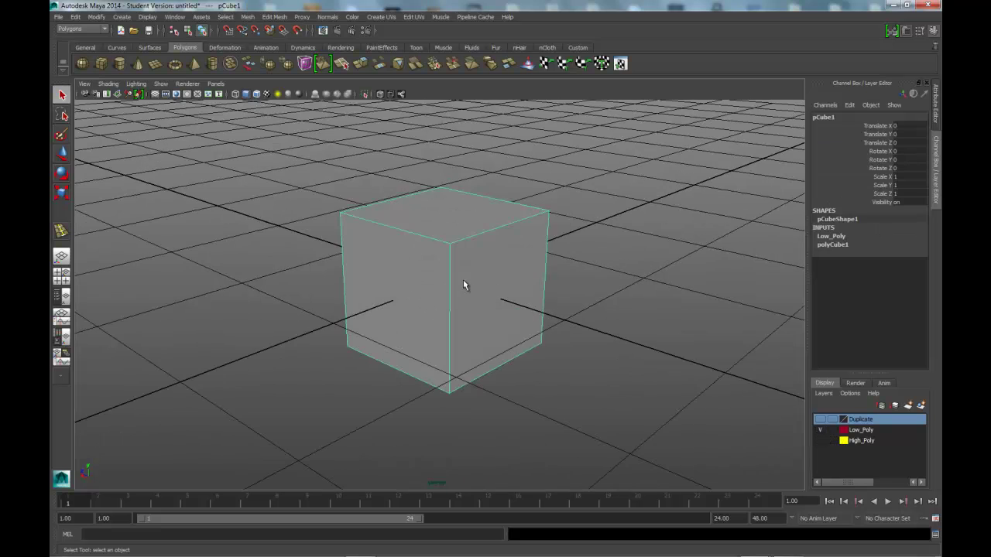
# Bevel pCube1 with width 0.1 and 2 segments, then reselect it
pyautogui.press('space')
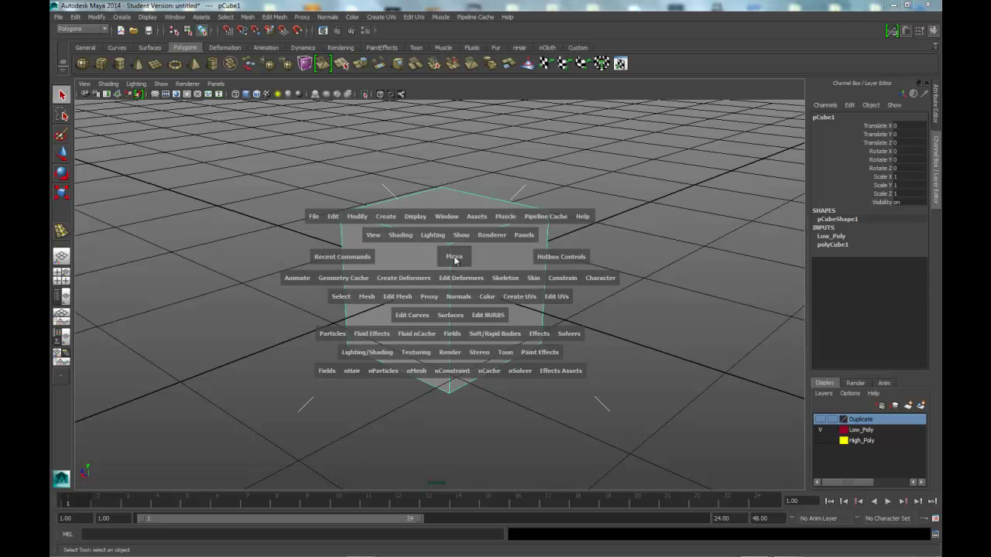
pyautogui.click(371, 300)
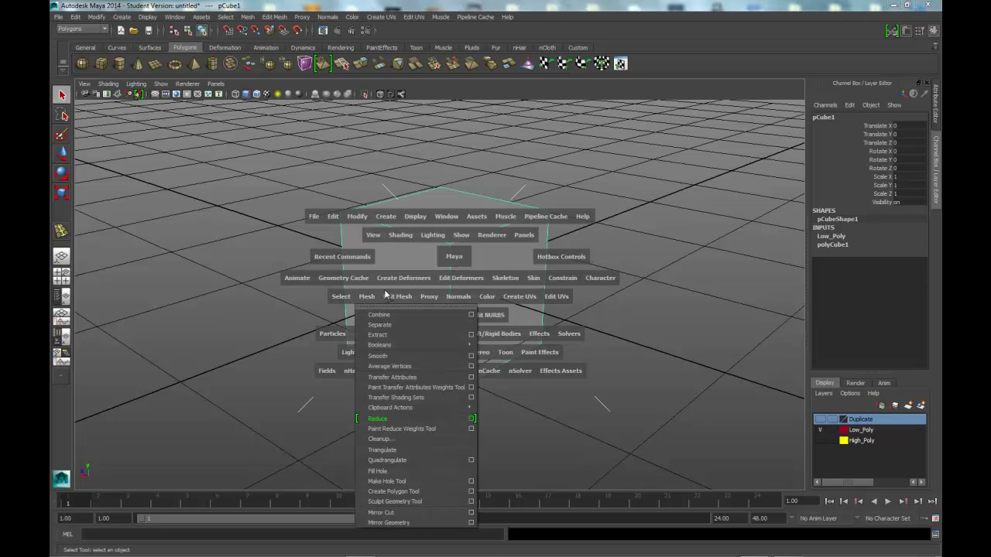
pyautogui.click(394, 297)
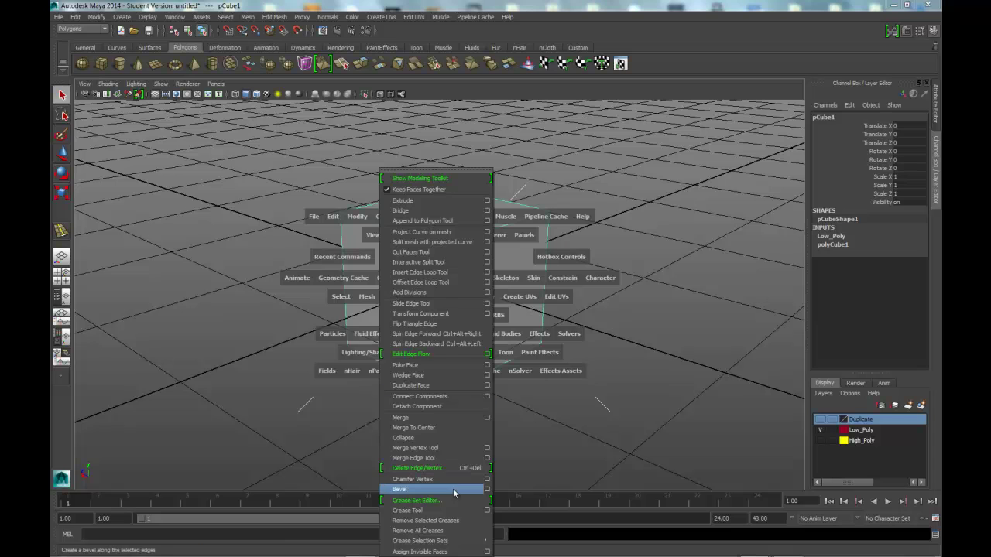
pyautogui.click(488, 490)
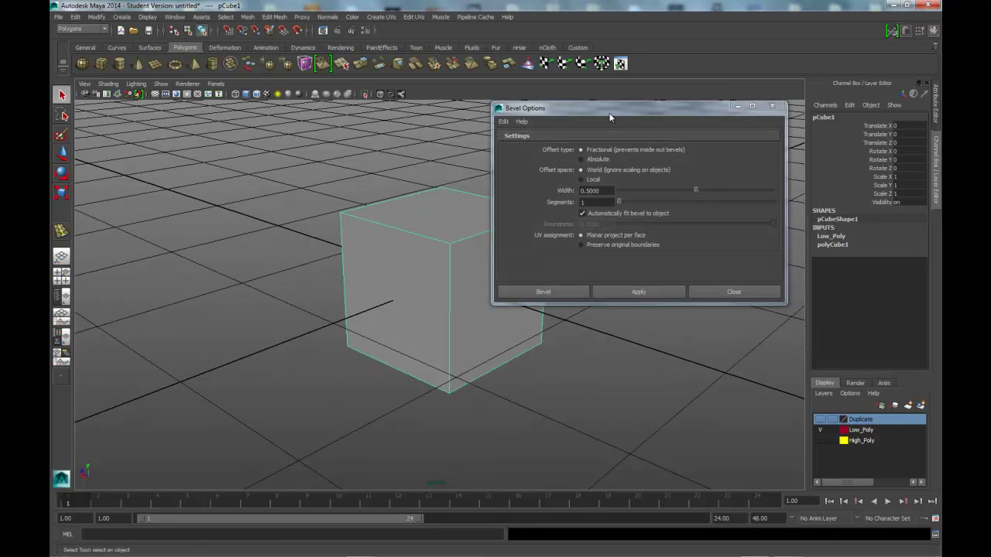
pyautogui.moveTo(612, 108); pyautogui.dragTo(600, 107)
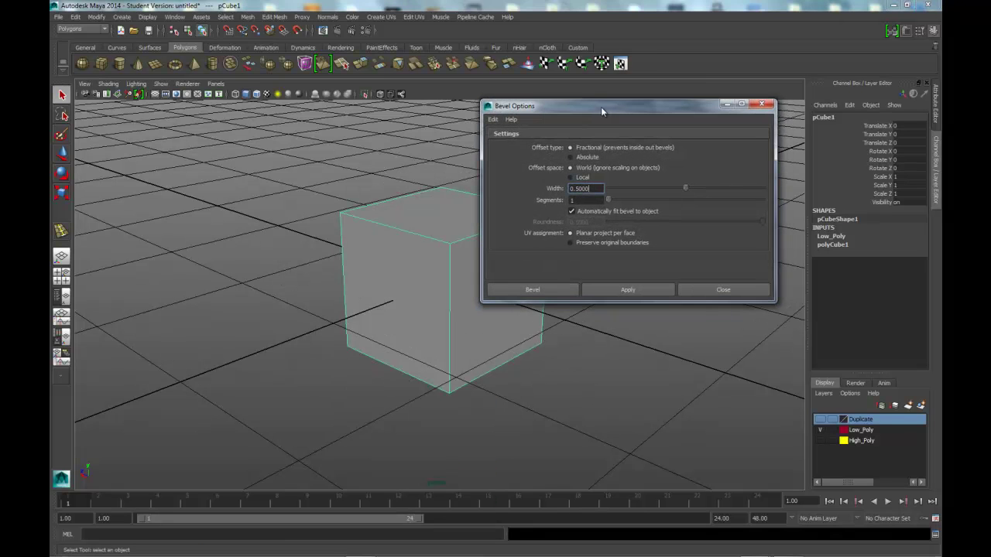
pyautogui.write('2')
pyautogui.click(591, 188)
pyautogui.click(550, 288)
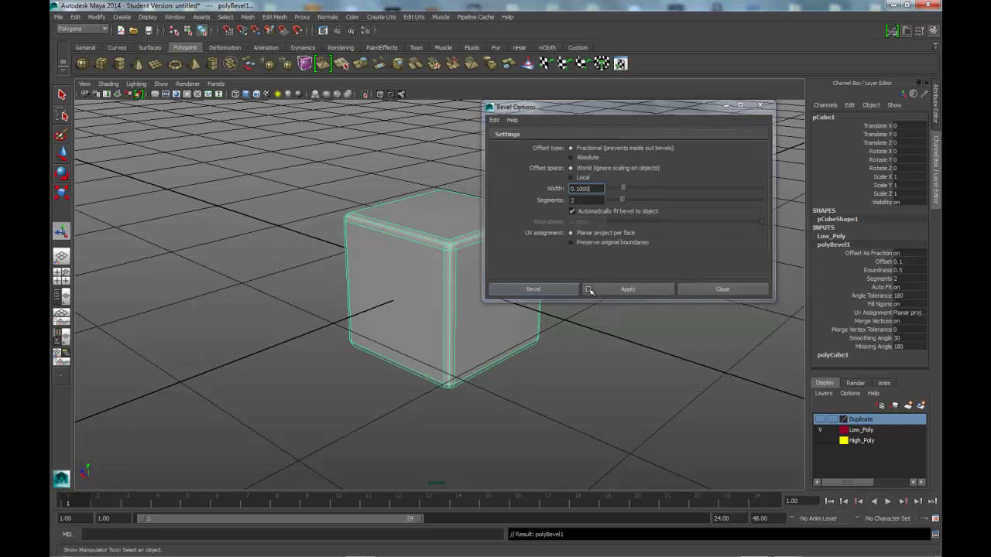
pyautogui.keyDown('alt'); pyautogui.moveTo(566, 287); pyautogui.dragTo(559, 289); pyautogui.keyUp('alt')
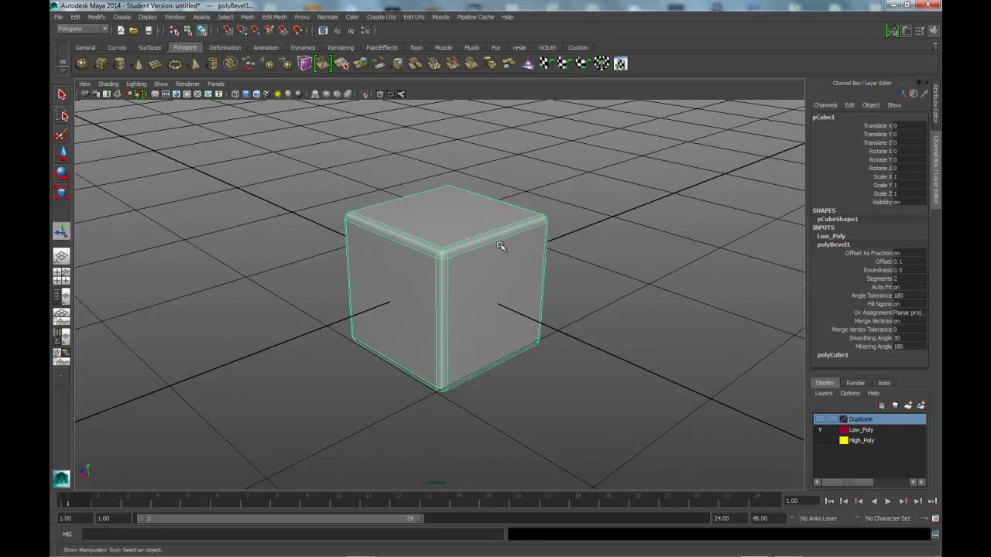
pyautogui.moveTo(499, 246); pyautogui.dragTo(507, 295, button='right')
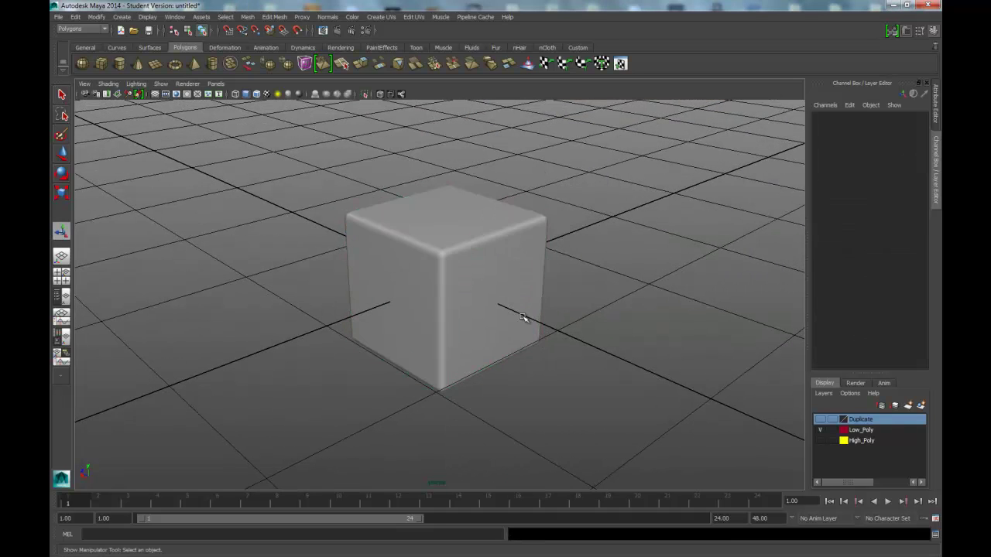
pyautogui.click(487, 272)
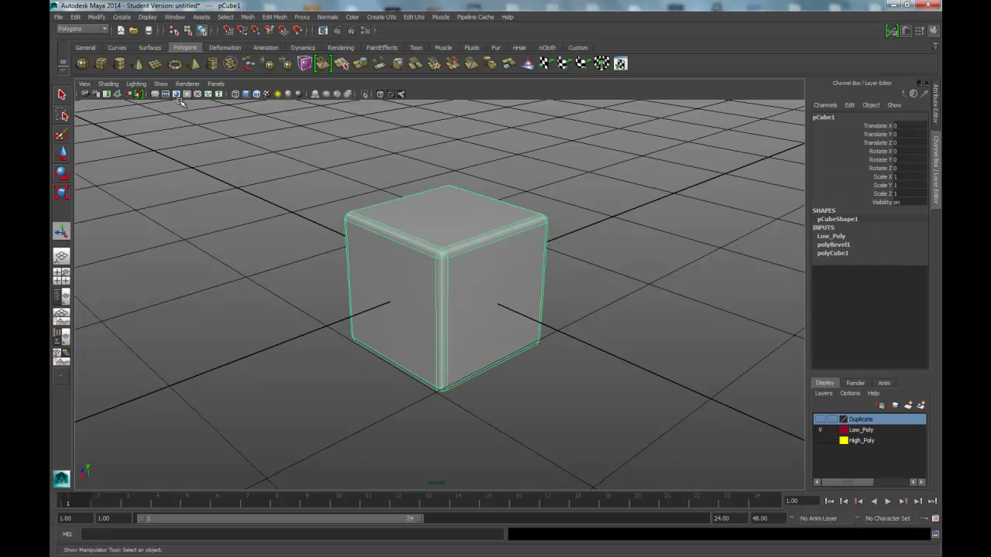
# Turn on the Poly Count heads-up display, showing 54 faces for the beveled cube
pyautogui.keyDown('alt'); pyautogui.moveTo(279, 195); pyautogui.dragTo(278, 177); pyautogui.keyUp('alt')
pyautogui.keyDown('alt'); pyautogui.moveTo(234, 160); pyautogui.dragTo(253, 187, button='middle'); pyautogui.keyUp('alt')
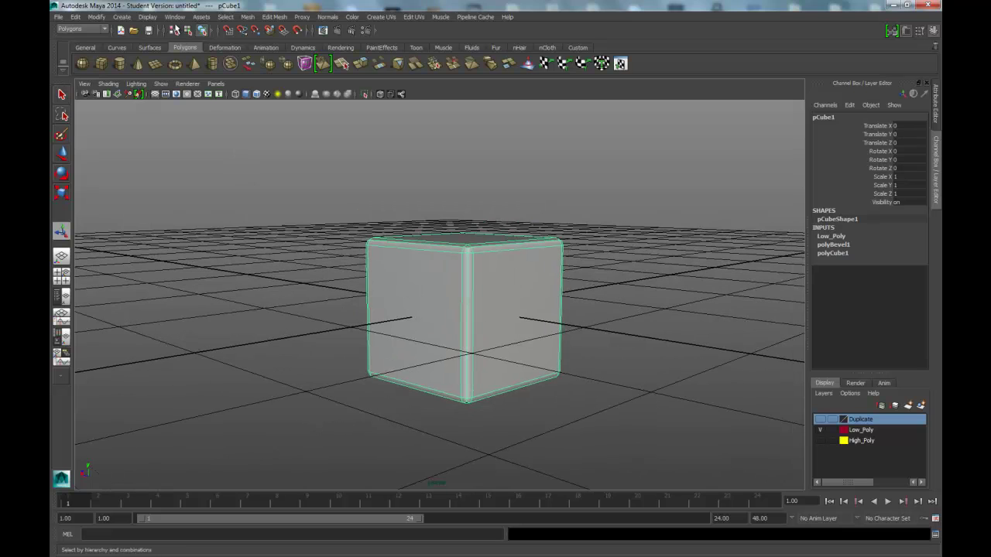
pyautogui.click(148, 16)
pyautogui.moveTo(163, 42)
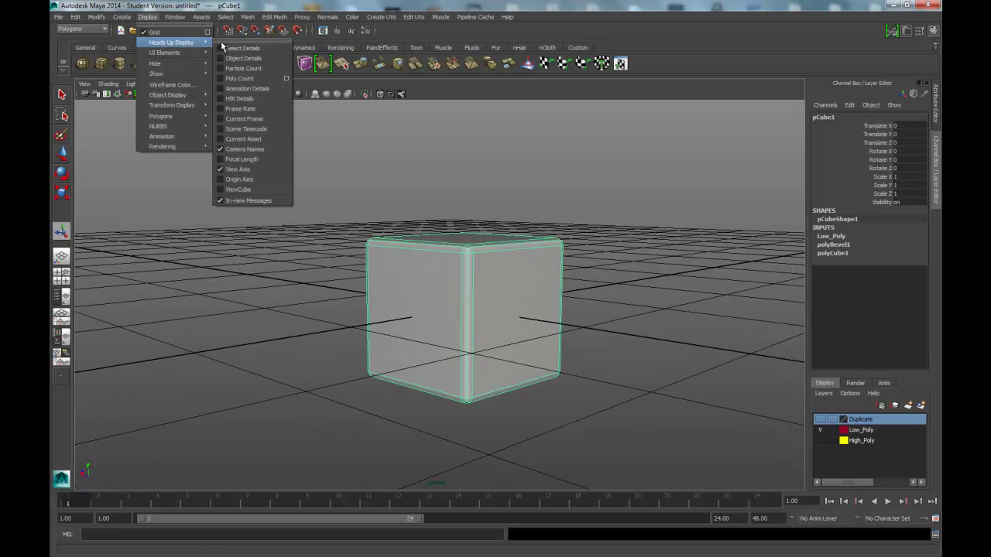
pyautogui.click(232, 79)
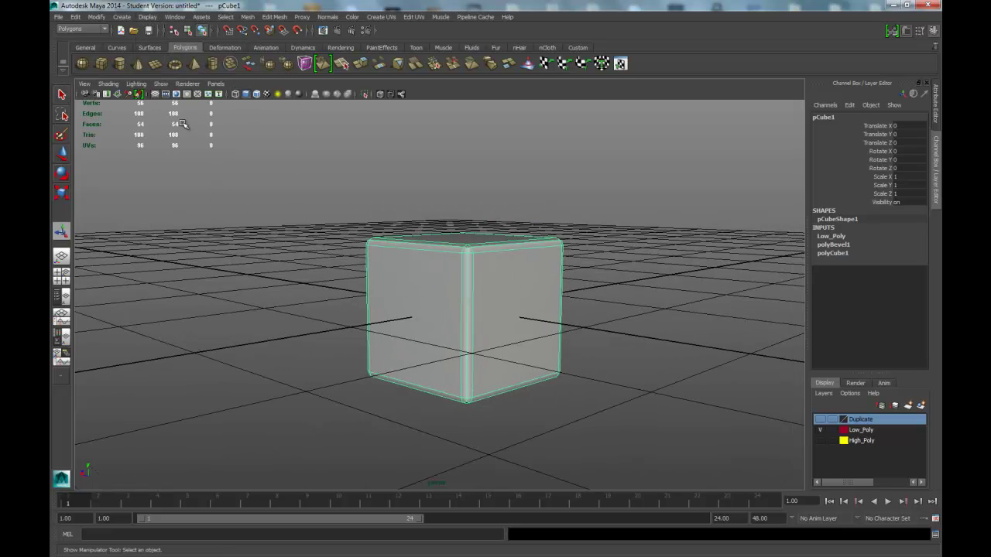
pyautogui.keyDown('alt'); pyautogui.moveTo(586, 312); pyautogui.dragTo(539, 248, button='right'); pyautogui.keyUp('alt')
# Select the first bevel edge loops, including the front corner and top-right rim
pyautogui.rightClick(539, 248)
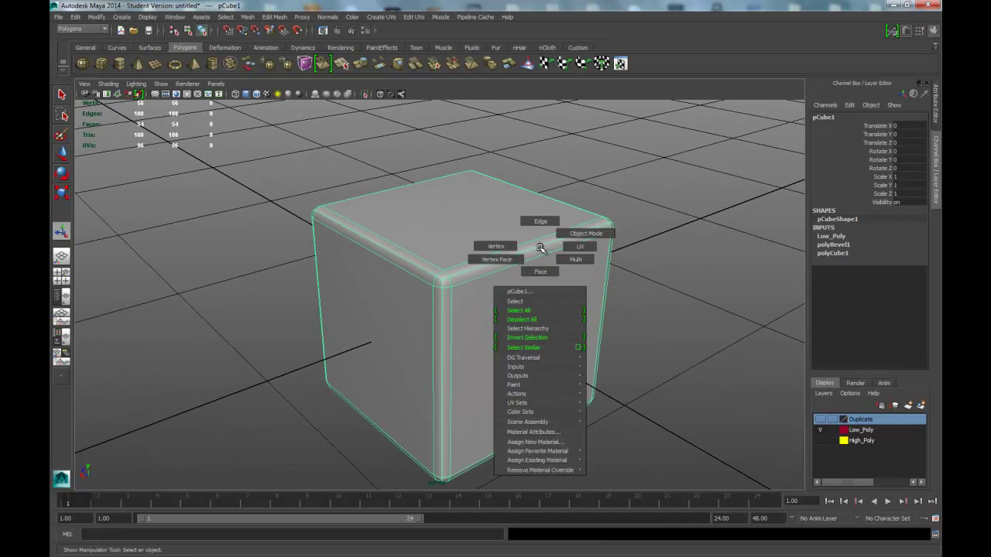
pyautogui.click(643, 309)
pyautogui.moveTo(560, 293)
pyautogui.keyDown('alt'); pyautogui.mouseDown()
pyautogui.moveTo(565, 300)
pyautogui.moveTo(566, 292)
pyautogui.mouseUp(); pyautogui.keyUp('alt')
pyautogui.keyDown('alt'); pyautogui.moveTo(566, 292); pyautogui.dragTo(633, 285, button='right'); pyautogui.keyUp('alt')
pyautogui.moveTo(517, 252)
pyautogui.keyDown('alt'); pyautogui.mouseDown()
pyautogui.moveTo(472, 250)
pyautogui.moveTo(537, 243)
pyautogui.moveTo(531, 258)
pyautogui.mouseUp(); pyautogui.keyUp('alt')
pyautogui.moveTo(531, 258); pyautogui.dragTo(533, 246, button='right')
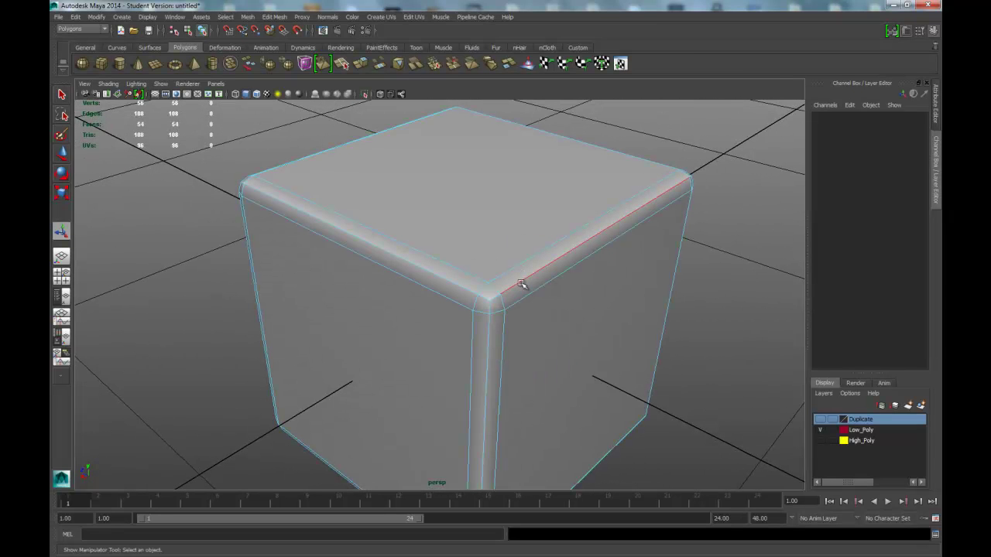
pyautogui.doubleClick(521, 285)
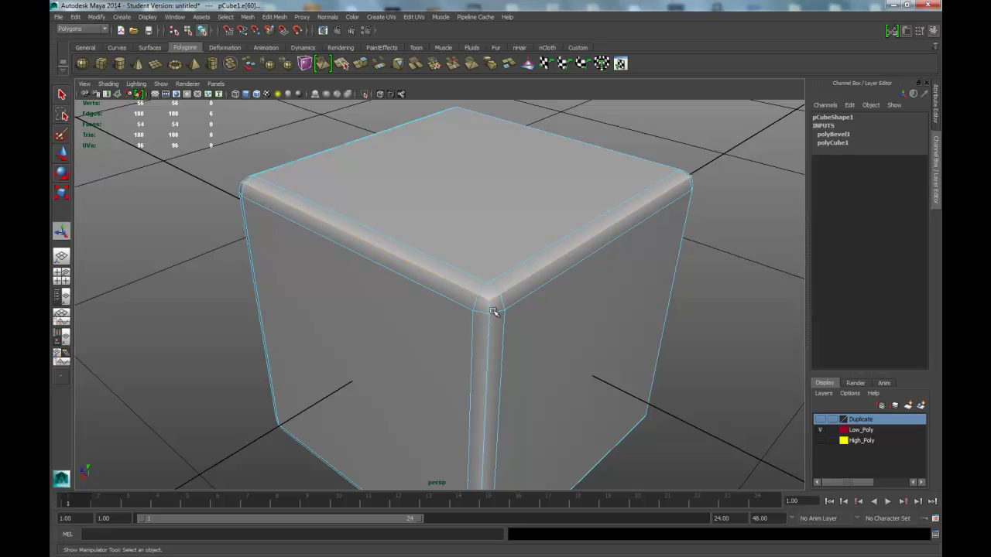
pyautogui.keyDown('shift'); pyautogui.doubleClick(491, 338); pyautogui.keyUp('shift')
pyautogui.keyDown('alt'); pyautogui.moveTo(570, 327); pyautogui.dragTo(468, 319); pyautogui.keyUp('alt')
pyautogui.keyDown('shift'); pyautogui.doubleClick(515, 332); pyautogui.keyUp('shift')
pyautogui.keyDown('shift'); pyautogui.doubleClick(542, 272); pyautogui.keyUp('shift')
# Add the remaining vertical corner, top rim and bottom bevel loops to the selection
pyautogui.keyDown('alt'); pyautogui.moveTo(585, 300); pyautogui.dragTo(473, 307); pyautogui.keyUp('alt')
pyautogui.keyDown('shift'); pyautogui.doubleClick(464, 294); pyautogui.keyUp('shift')
pyautogui.keyDown('shift'); pyautogui.doubleClick(502, 230); pyautogui.keyUp('shift')
pyautogui.keyDown('alt'); pyautogui.moveTo(581, 274); pyautogui.dragTo(484, 275); pyautogui.keyUp('alt')
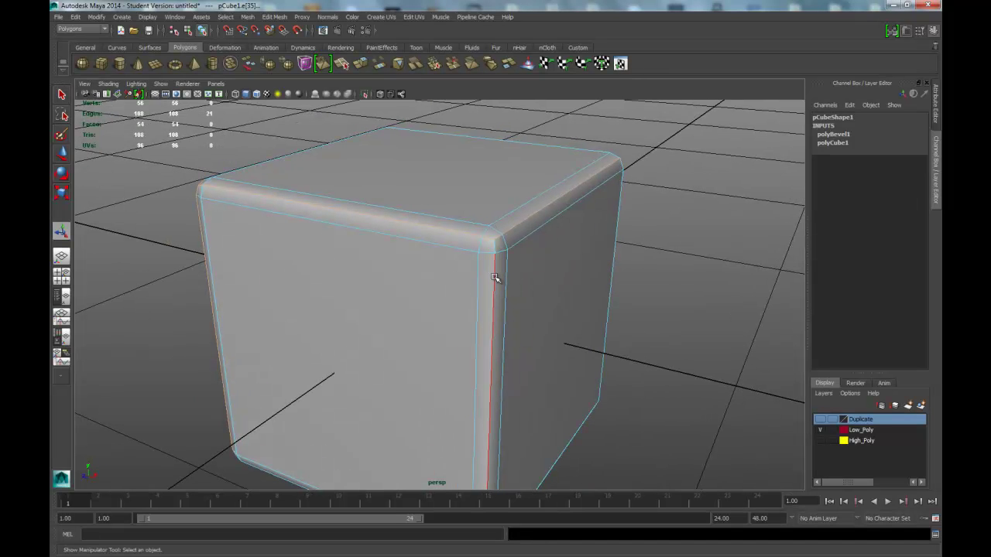
pyautogui.keyDown('shift'); pyautogui.doubleClick(494, 278); pyautogui.keyUp('shift')
pyautogui.keyDown('alt'); pyautogui.moveTo(554, 277); pyautogui.dragTo(537, 234); pyautogui.keyUp('alt')
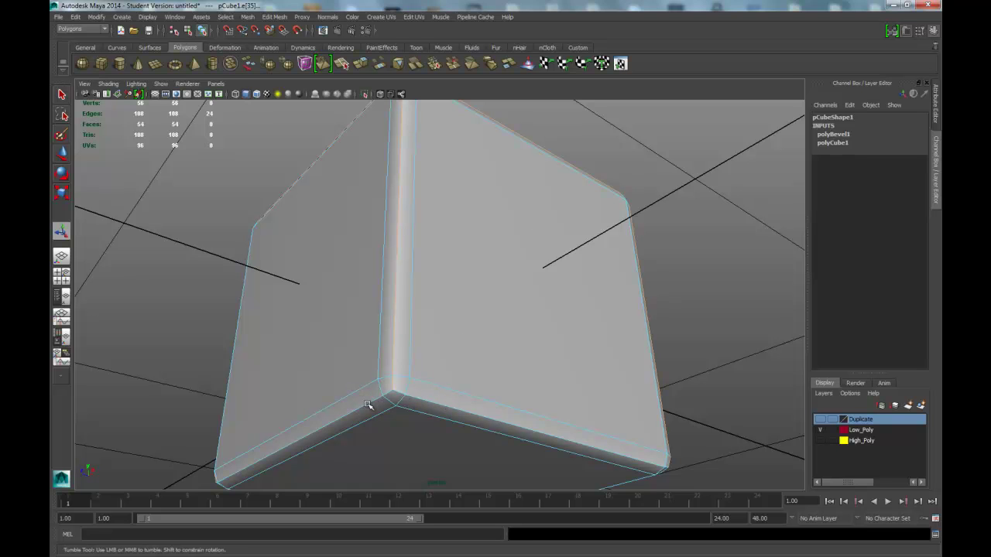
pyautogui.press('q')
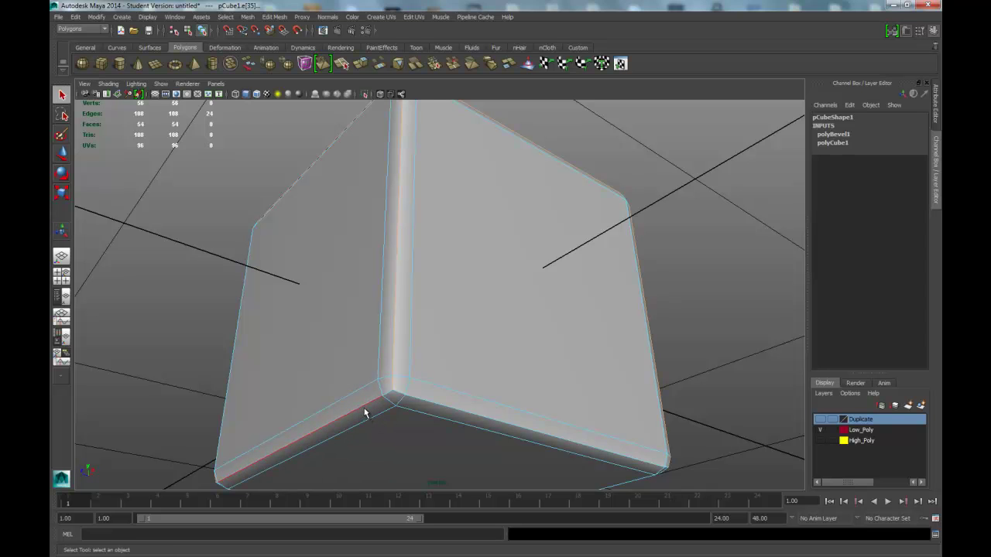
pyautogui.keyDown('shift'); pyautogui.doubleClick(354, 408); pyautogui.keyUp('shift')
pyautogui.keyDown('alt'); pyautogui.moveTo(525, 377); pyautogui.dragTo(462, 371); pyautogui.keyUp('alt')
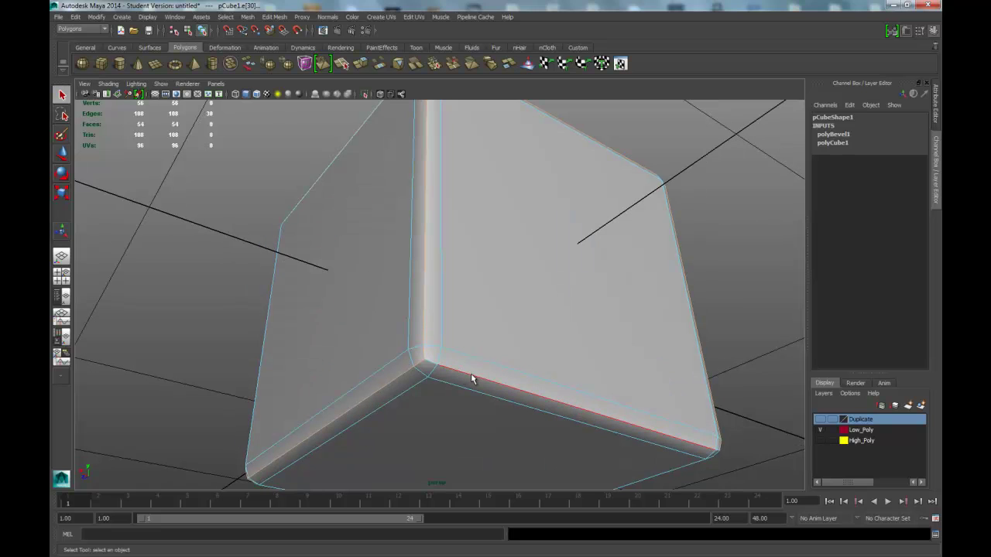
pyautogui.keyDown('shift'); pyautogui.doubleClick(471, 373); pyautogui.keyUp('shift')
pyautogui.keyDown('alt'); pyautogui.moveTo(586, 364); pyautogui.dragTo(441, 364); pyautogui.keyUp('alt')
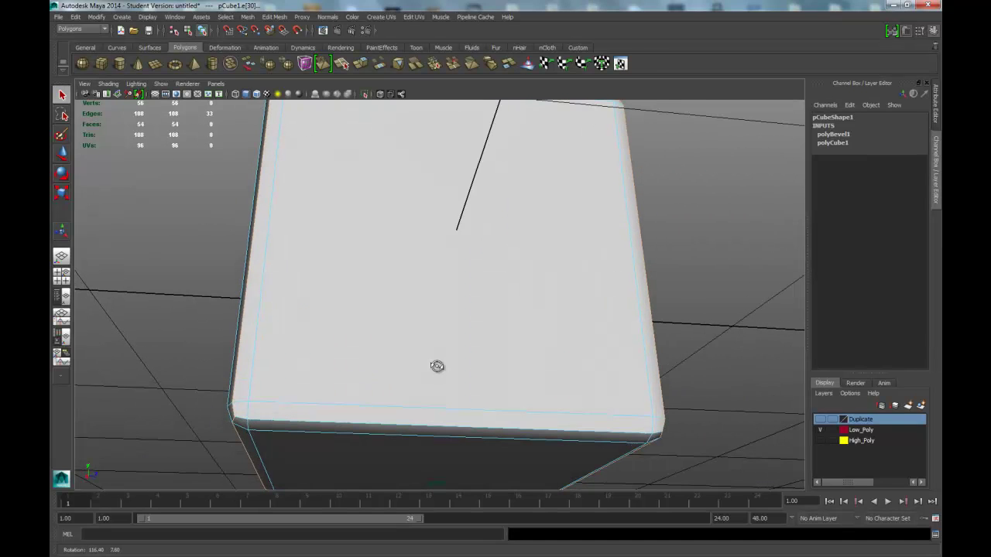
pyautogui.keyDown('shift'); pyautogui.doubleClick(409, 427); pyautogui.keyUp('shift')
pyautogui.keyDown('alt'); pyautogui.moveTo(525, 378); pyautogui.dragTo(457, 278); pyautogui.keyUp('alt')
# Apply Normals > Soften Edge to the selected bevel loops, then reselect pCube1 as an object
pyautogui.press('space')
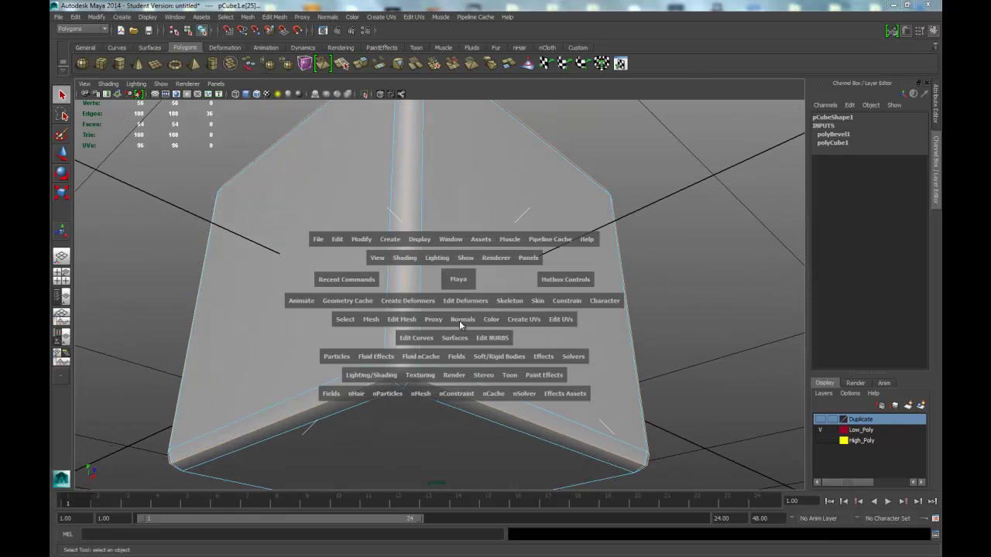
pyautogui.moveTo(459, 320); pyautogui.dragTo(487, 400)
pyautogui.scroll(-8, 455, 311)
pyautogui.moveTo(445, 291); pyautogui.dragTo(427, 348, button='right')
pyautogui.keyDown('alt'); pyautogui.moveTo(568, 270); pyautogui.dragTo(535, 265); pyautogui.keyUp('alt')
pyautogui.scroll(2, 576, 298)
pyautogui.click(539, 312)
pyautogui.keyDown('alt'); pyautogui.moveTo(539, 270); pyautogui.dragTo(582, 286, button='right'); pyautogui.keyUp('alt')
pyautogui.click(454, 258)
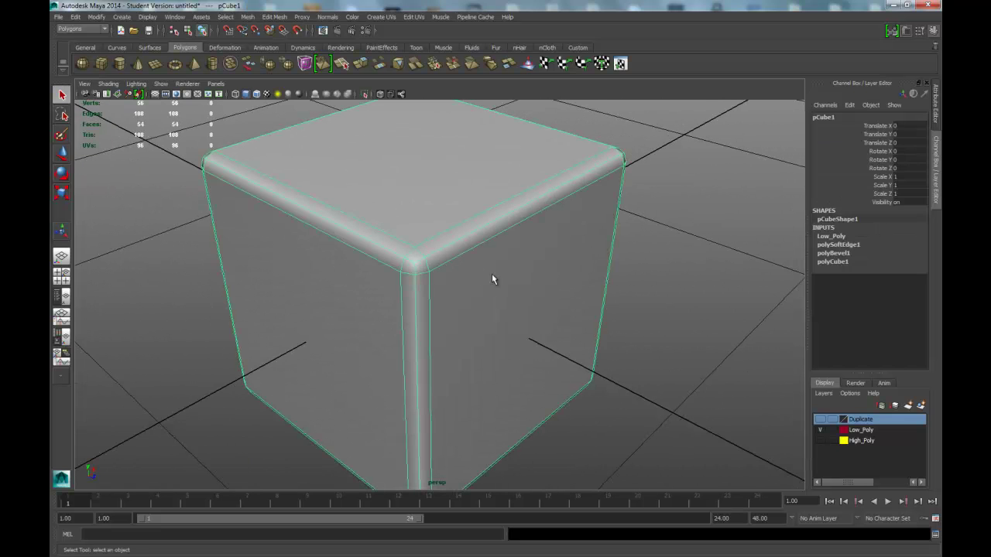
pyautogui.scroll(-6, 504, 281)
pyautogui.keyDown('alt'); pyautogui.moveTo(530, 313); pyautogui.dragTo(510, 303); pyautogui.keyUp('alt')
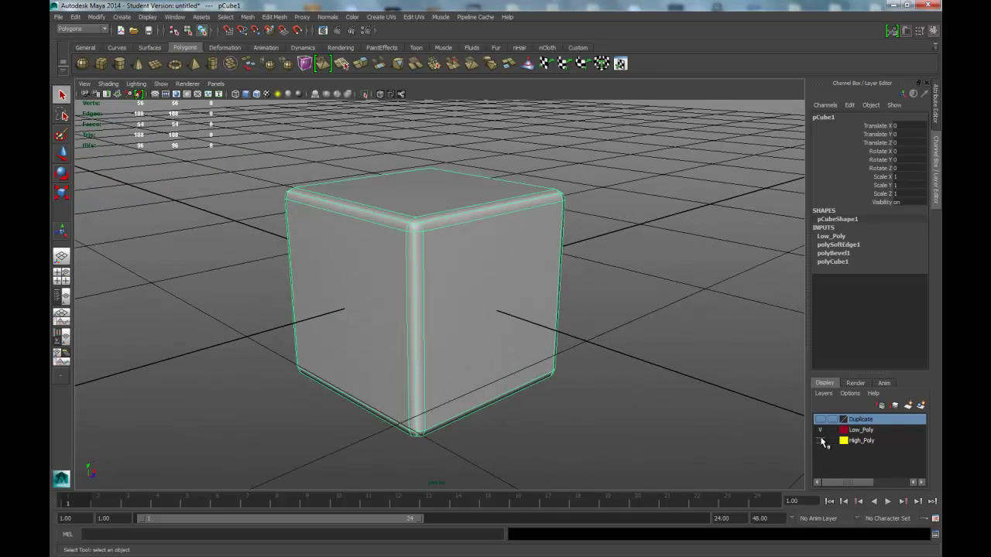
# Apply Soften Edge to all of pCube1, adding polySoftEdge2, and orbit to inspect the shading
pyautogui.rightClick(433, 223)
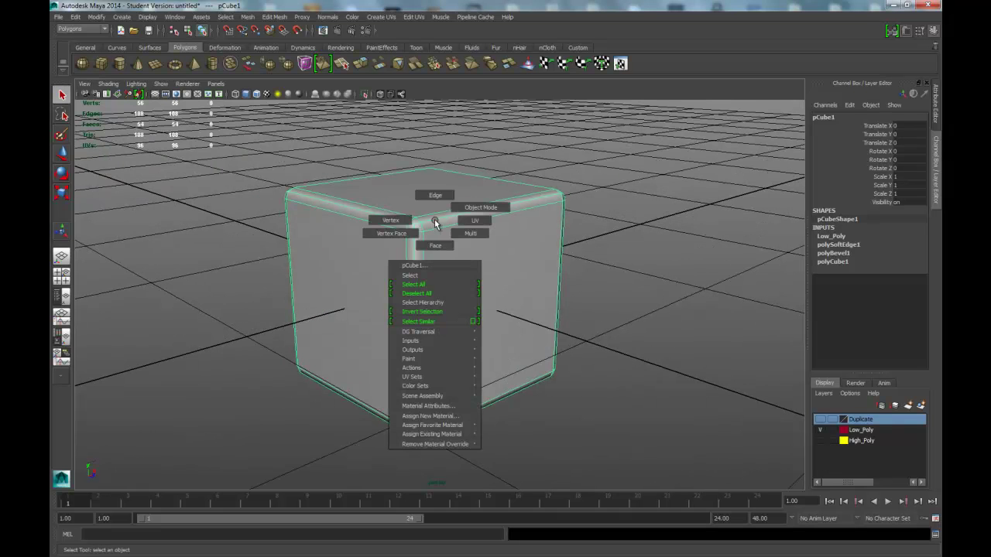
pyautogui.press('space')
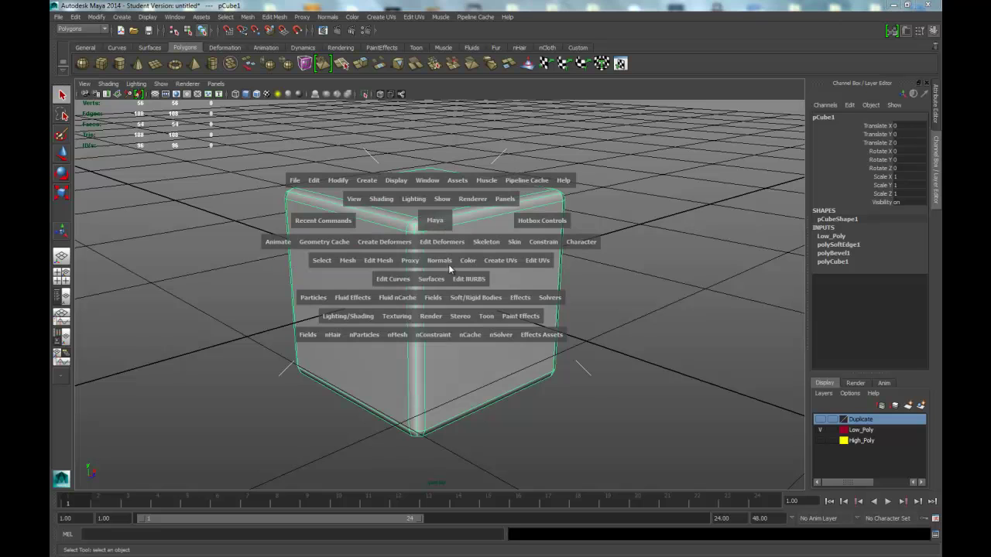
pyautogui.click(448, 262)
pyautogui.click(455, 362)
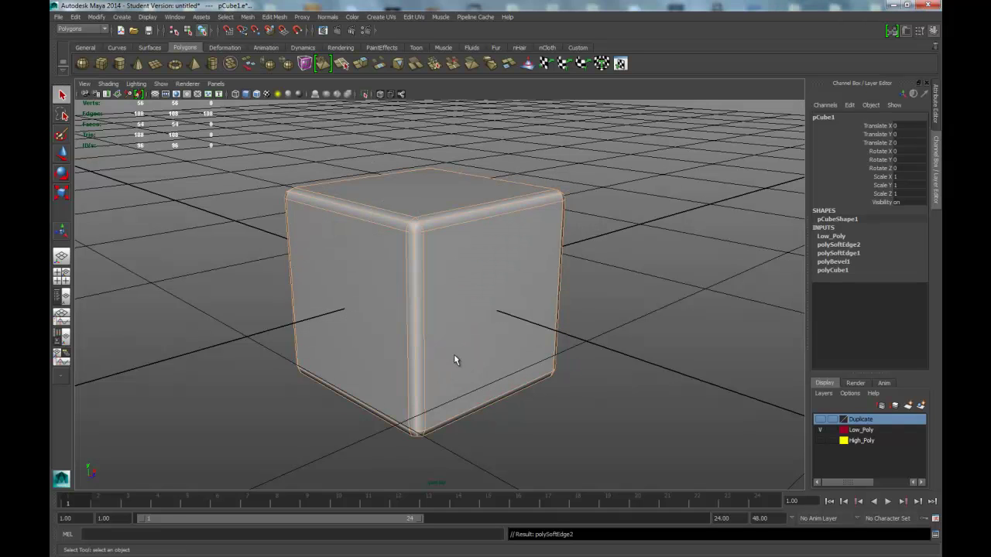
pyautogui.moveTo(440, 270); pyautogui.dragTo(434, 314, button='right')
pyautogui.click(627, 270)
pyautogui.keyDown('alt'); pyautogui.moveTo(628, 270); pyautogui.dragTo(422, 233); pyautogui.keyUp('alt')
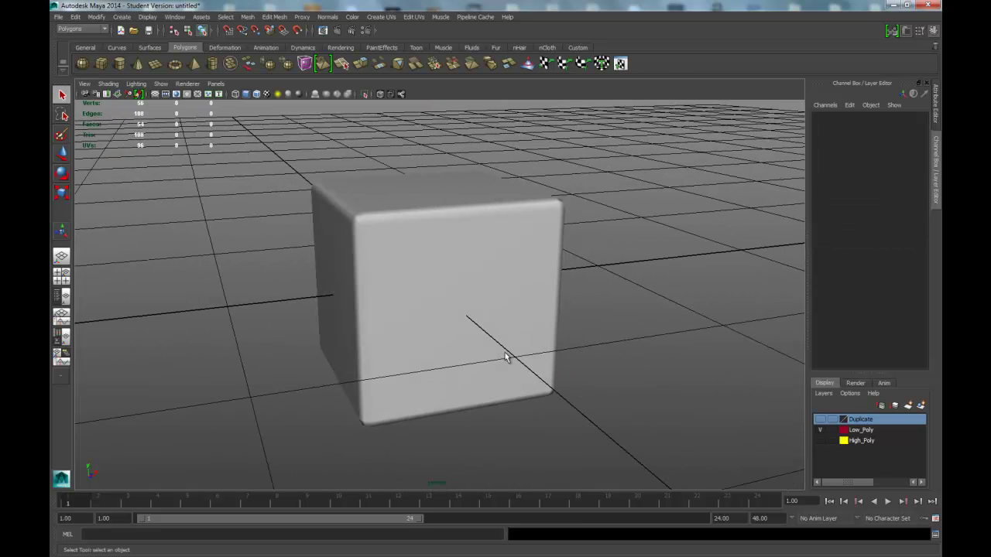
pyautogui.keyDown('alt'); pyautogui.moveTo(445, 302); pyautogui.dragTo(461, 272); pyautogui.keyUp('alt')
pyautogui.keyDown('alt'); pyautogui.moveTo(532, 226); pyautogui.dragTo(507, 246); pyautogui.keyUp('alt')
# Show both the High_Poly and Low_Poly layers, then select the high-poly cube
pyautogui.click(821, 440)
pyautogui.click(819, 429)
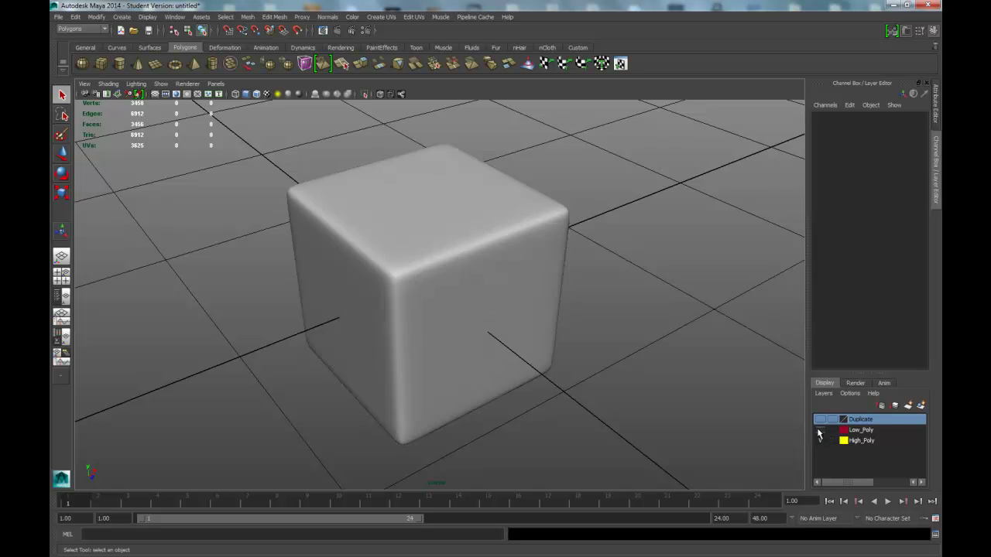
pyautogui.keyDown('alt'); pyautogui.moveTo(612, 358); pyautogui.dragTo(591, 361); pyautogui.keyUp('alt')
pyautogui.scroll(-2, 608, 338)
pyautogui.scroll(-3, 605, 341)
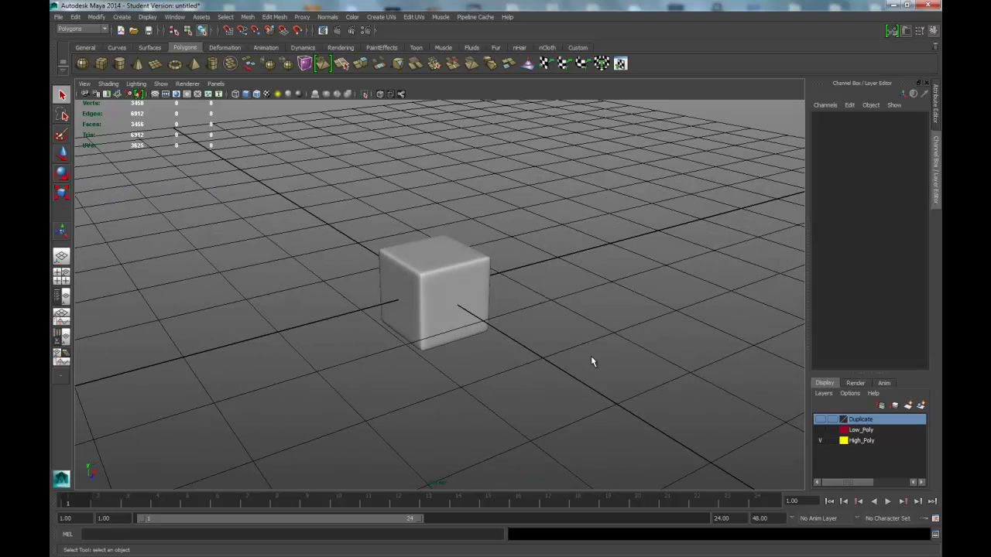
pyautogui.click(819, 430)
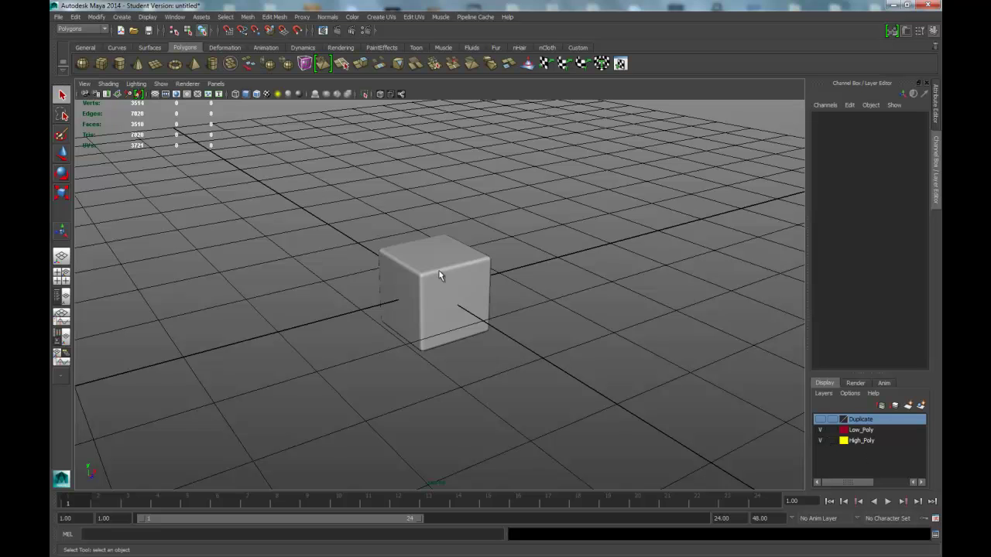
pyautogui.moveTo(375, 243); pyautogui.dragTo(515, 351)
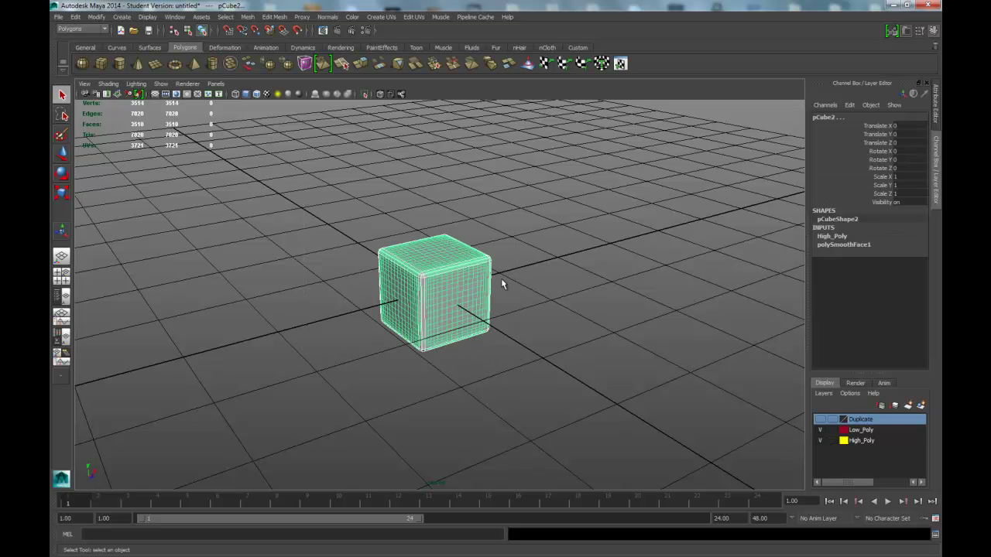
# Delete the high-poly cube's history via Edit > Delete by Type > History
pyautogui.press('space')
pyautogui.click(388, 243)
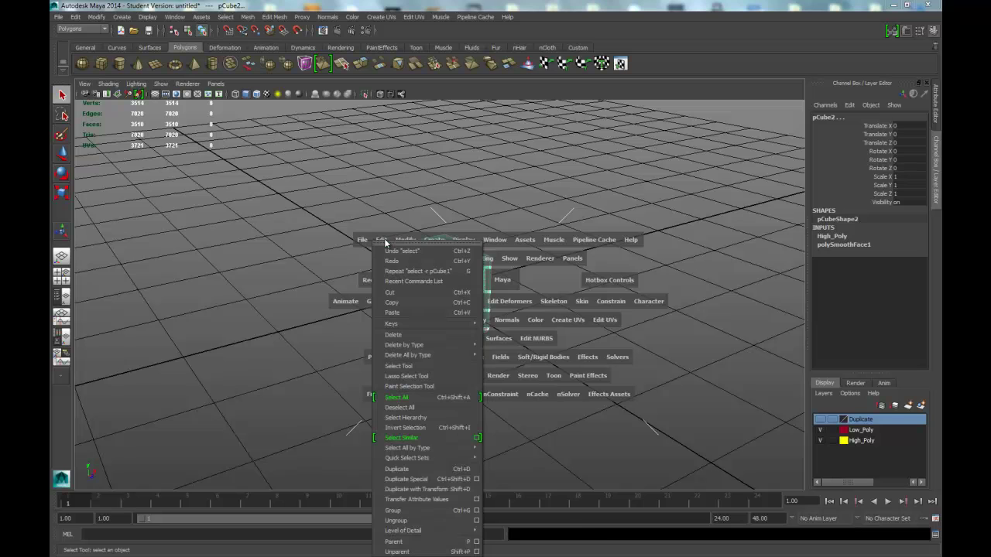
pyautogui.moveTo(433, 345)
pyautogui.click(492, 353)
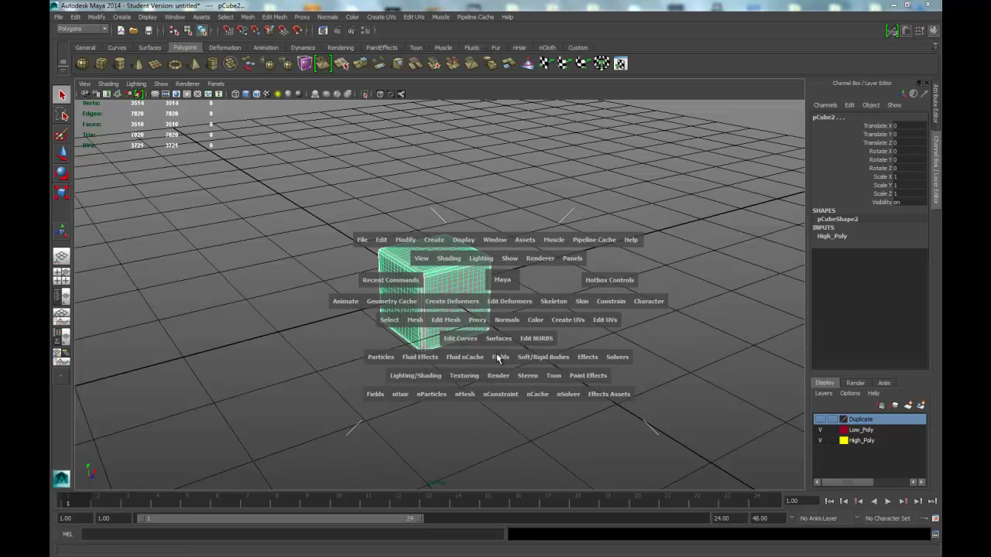
# Freeze pCube2's transformations, then select the low-poly cube pCube1
pyautogui.press('space')
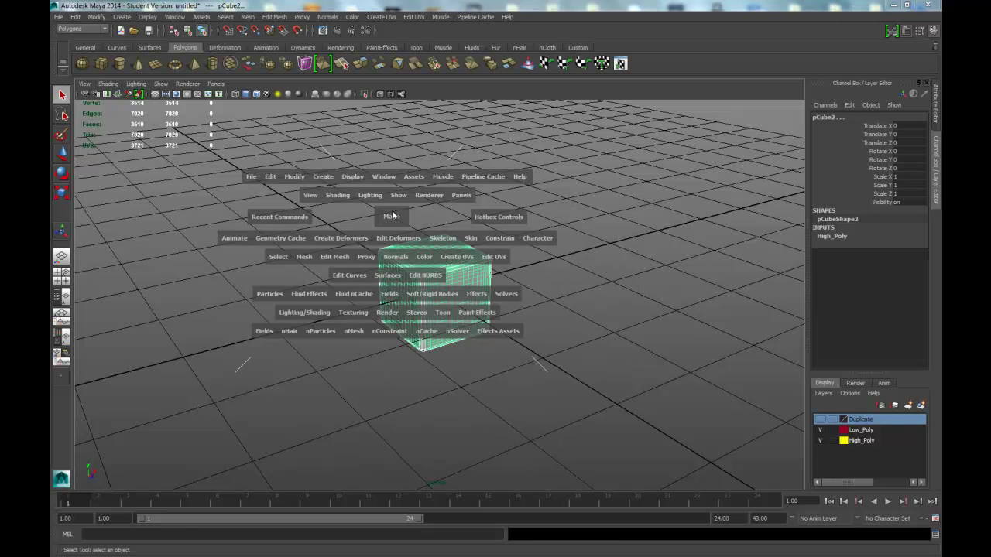
pyautogui.click(295, 177)
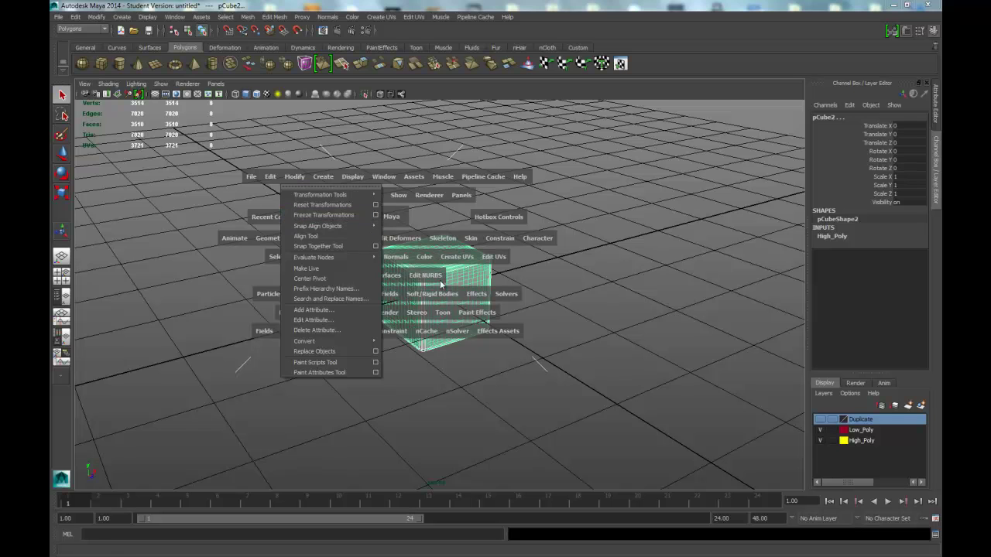
pyautogui.click(325, 215)
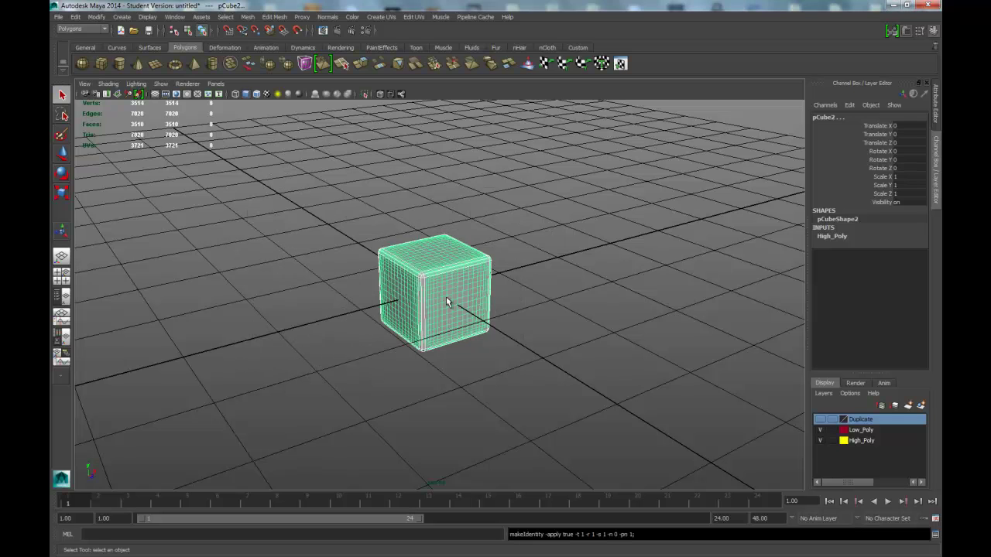
pyautogui.click(519, 303)
pyautogui.click(427, 291)
pyautogui.press('w')
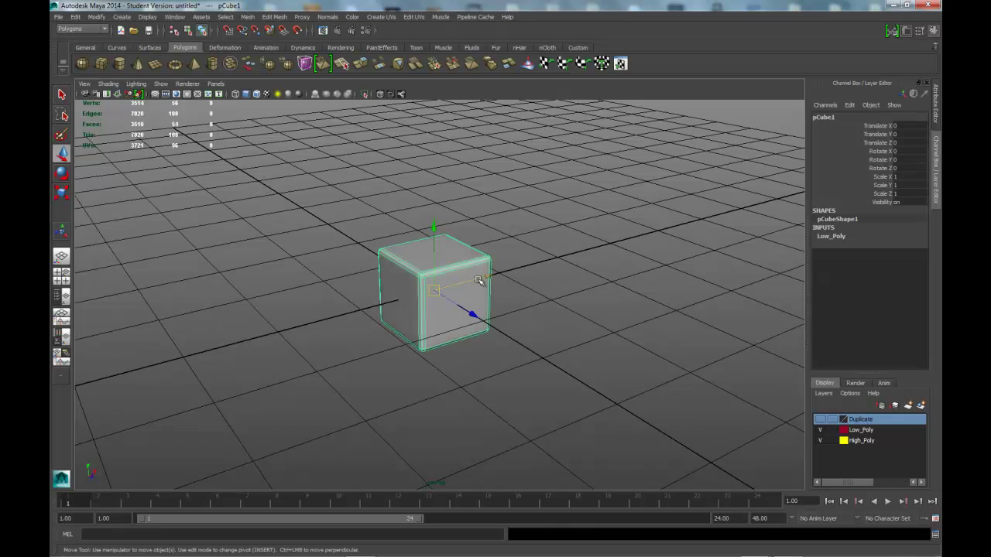
pyautogui.keyDown('shift'); pyautogui.click(491, 276); pyautogui.keyUp('shift')
pyautogui.click(465, 322)
pyautogui.moveTo(485, 279); pyautogui.dragTo(557, 258)
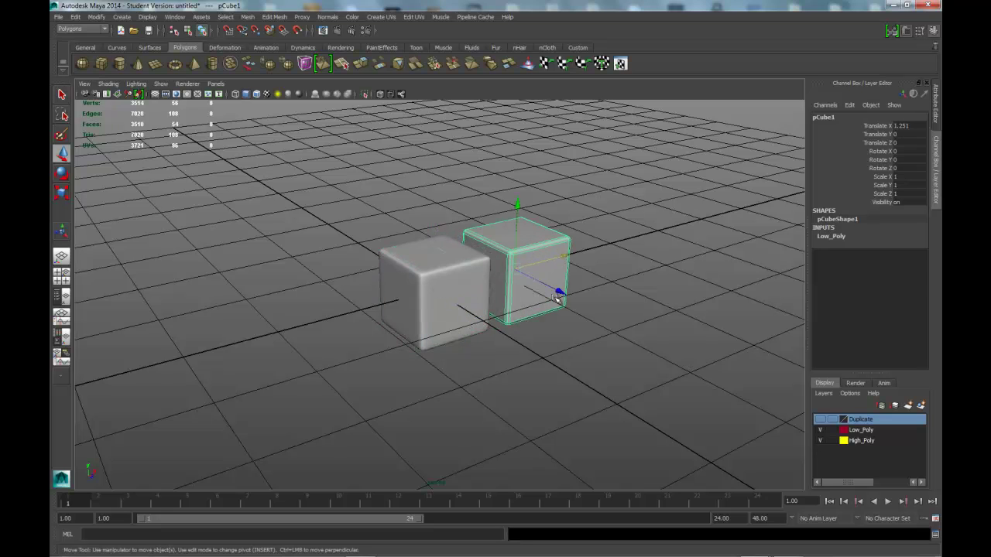
pyautogui.click(569, 369)
pyautogui.scroll(-3, 567, 368)
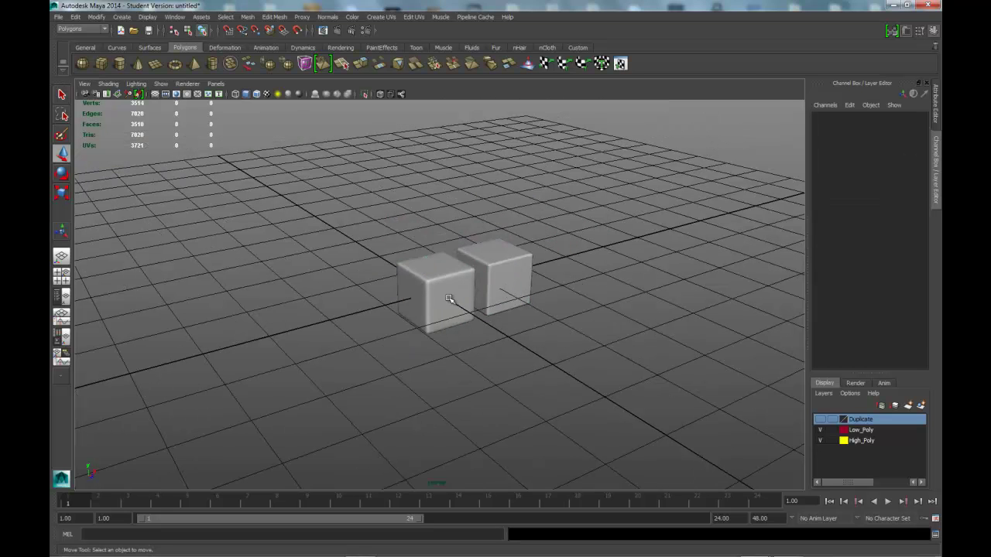
pyautogui.scroll(3, 574, 338)
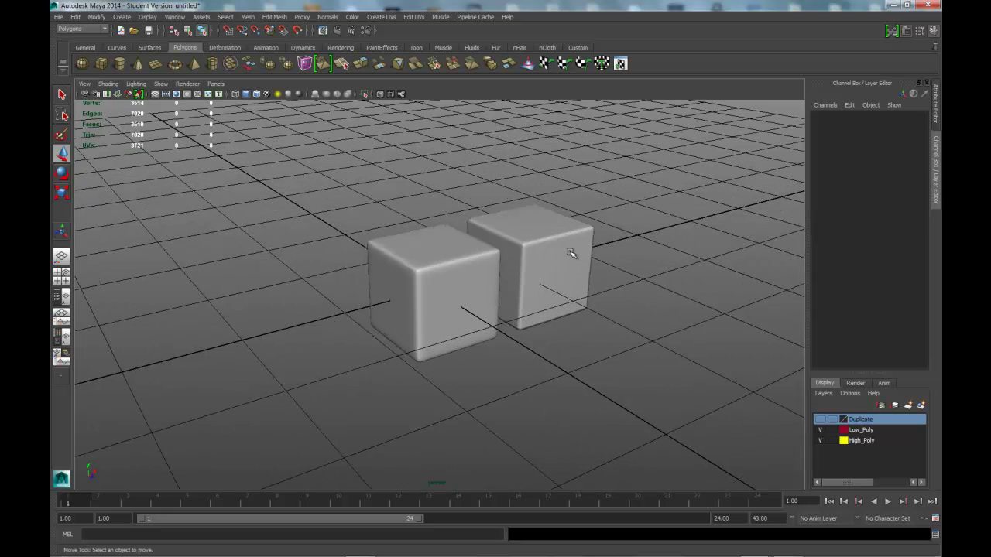
pyautogui.click(573, 254)
pyautogui.click(920, 125)
pyautogui.write('0')
pyautogui.press('Return')
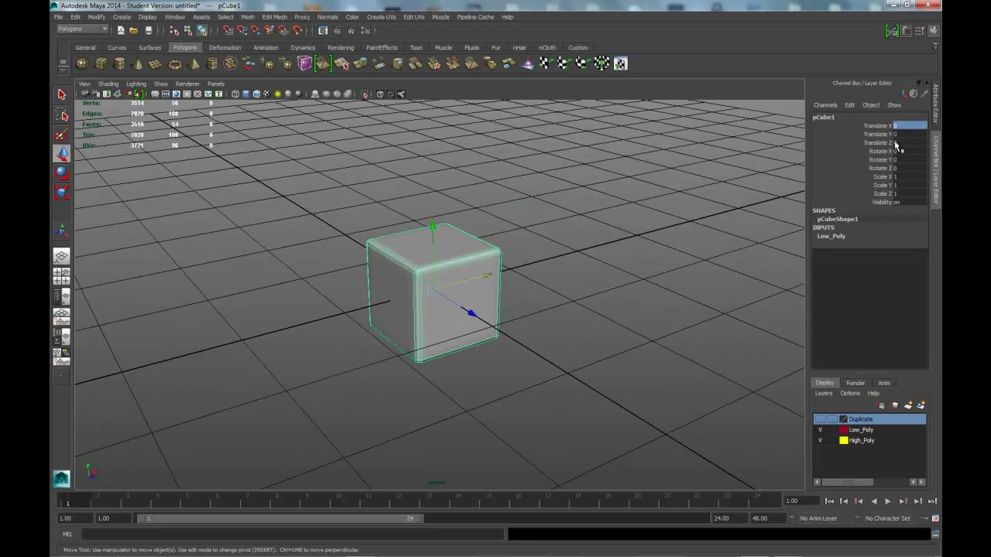
pyautogui.scroll(3, 571, 270)
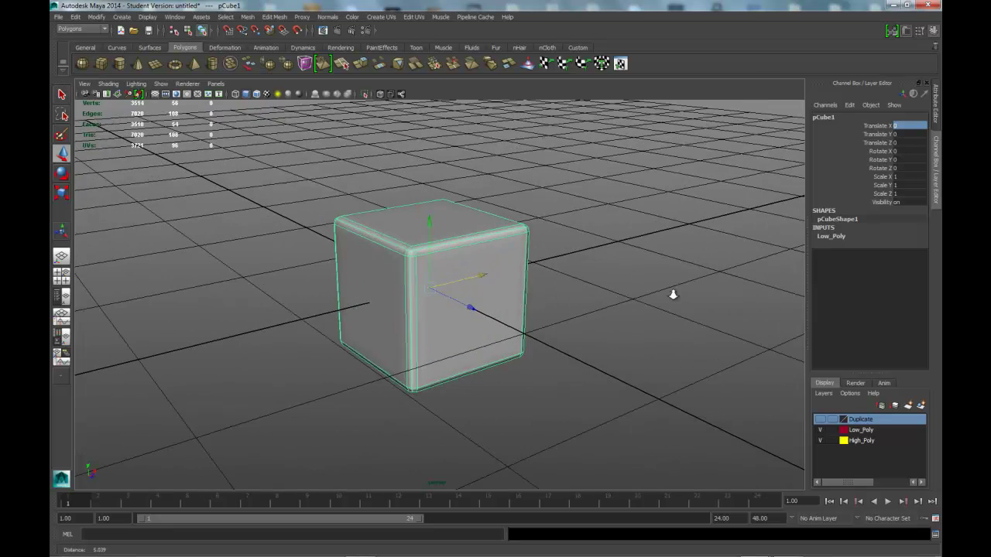
pyautogui.scroll(2, 611, 261)
pyautogui.moveTo(624, 261)
pyautogui.keyDown('alt'); pyautogui.mouseDown()
pyautogui.moveTo(623, 274)
pyautogui.moveTo(617, 269)
pyautogui.mouseUp(); pyautogui.keyUp('alt')
pyautogui.scroll(2, 626, 277)
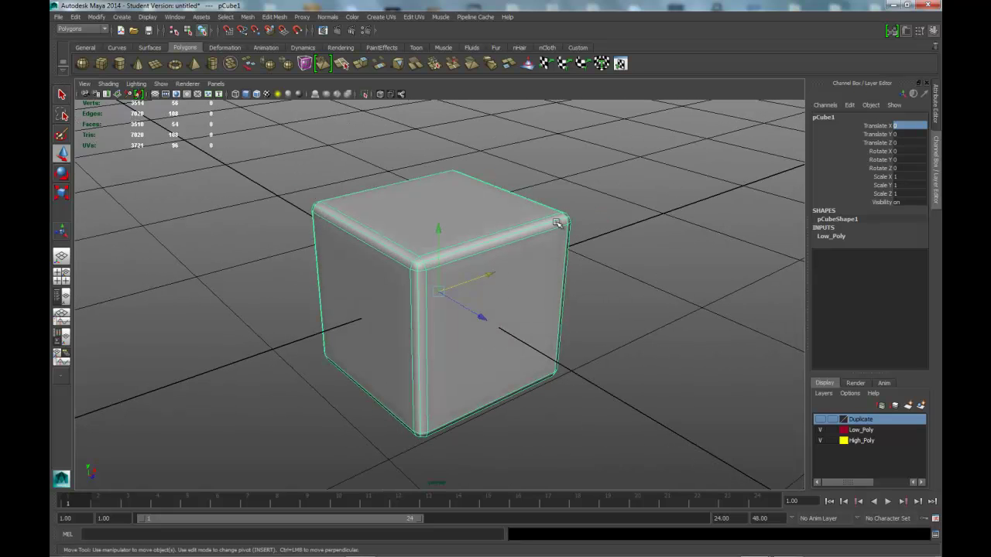
pyautogui.keyDown('alt'); pyautogui.moveTo(557, 223); pyautogui.dragTo(591, 228); pyautogui.keyUp('alt')
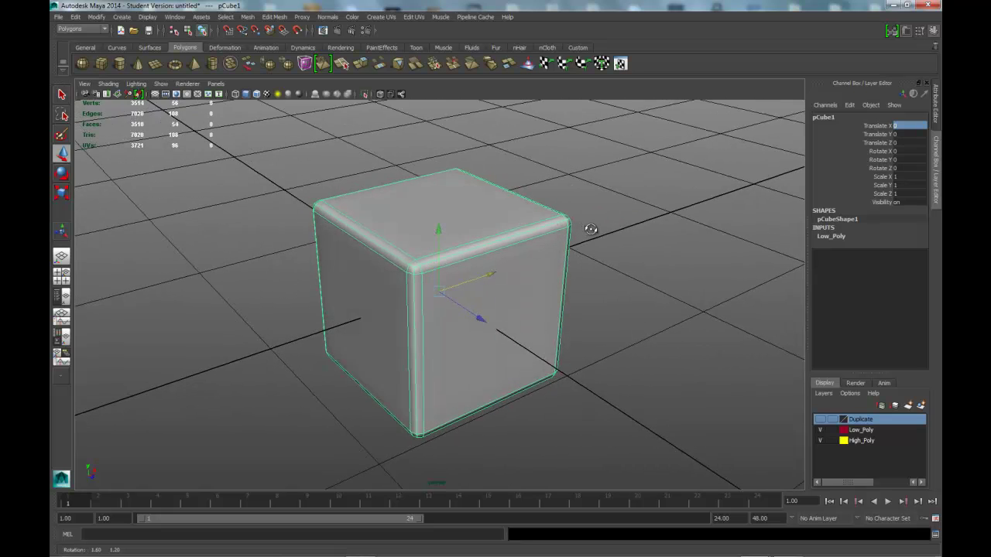